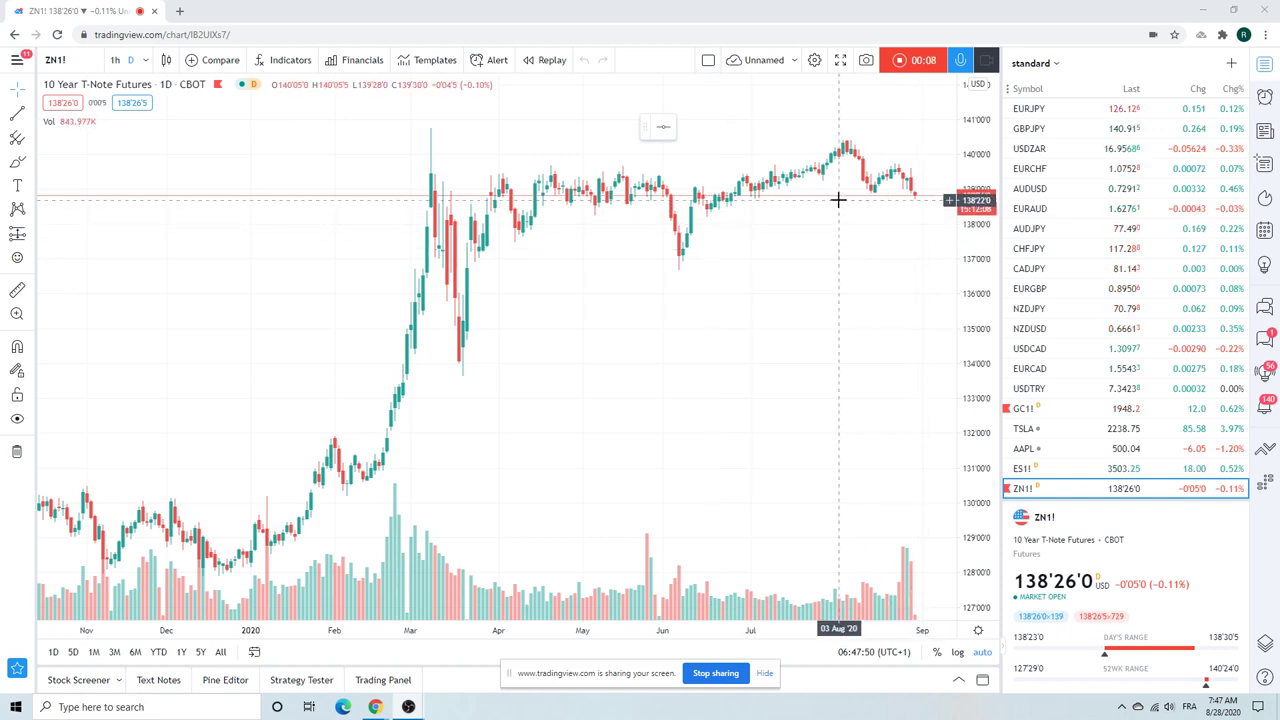
Step: Examine the ZN1! daily chart over a longer period and open the T-Bond futures chart (ZB1!) from the watchlist
scroll(836, 205, "down", 2)
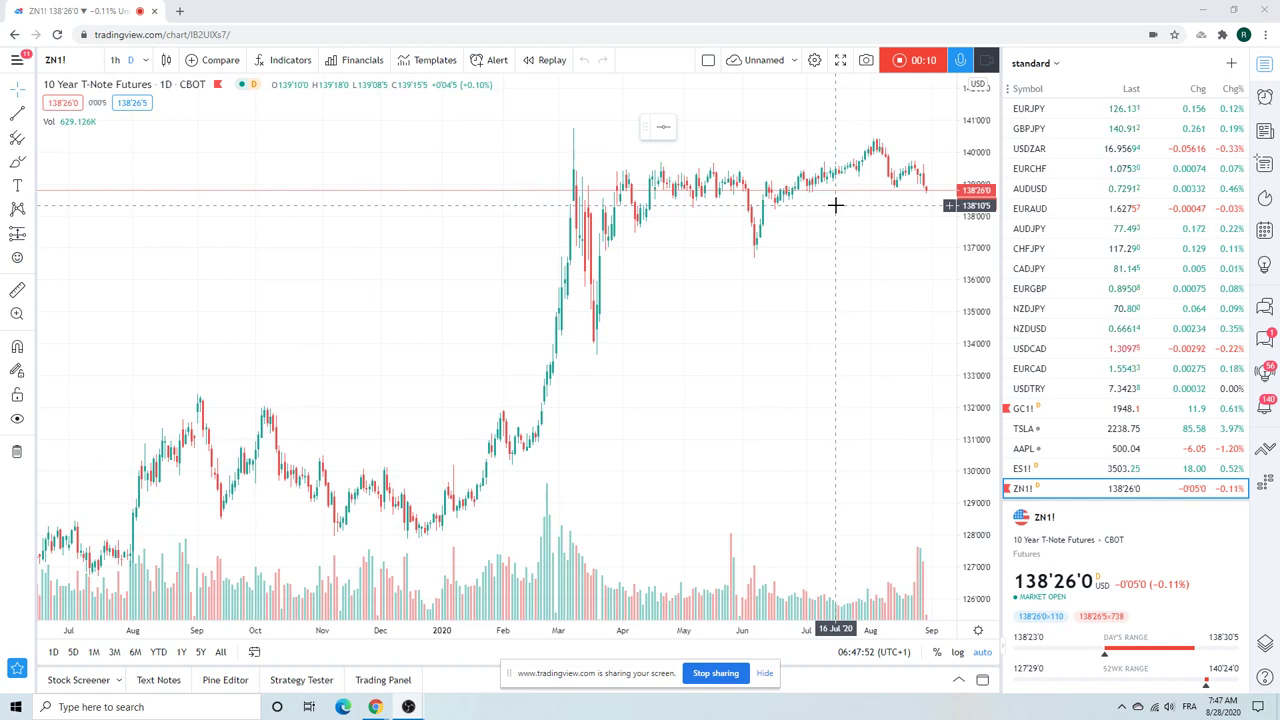
scroll(1097, 230, "down", 2)
scroll(1097, 230, "down", 2)
left_click(1055, 488)
scroll(828, 345, "up", 2)
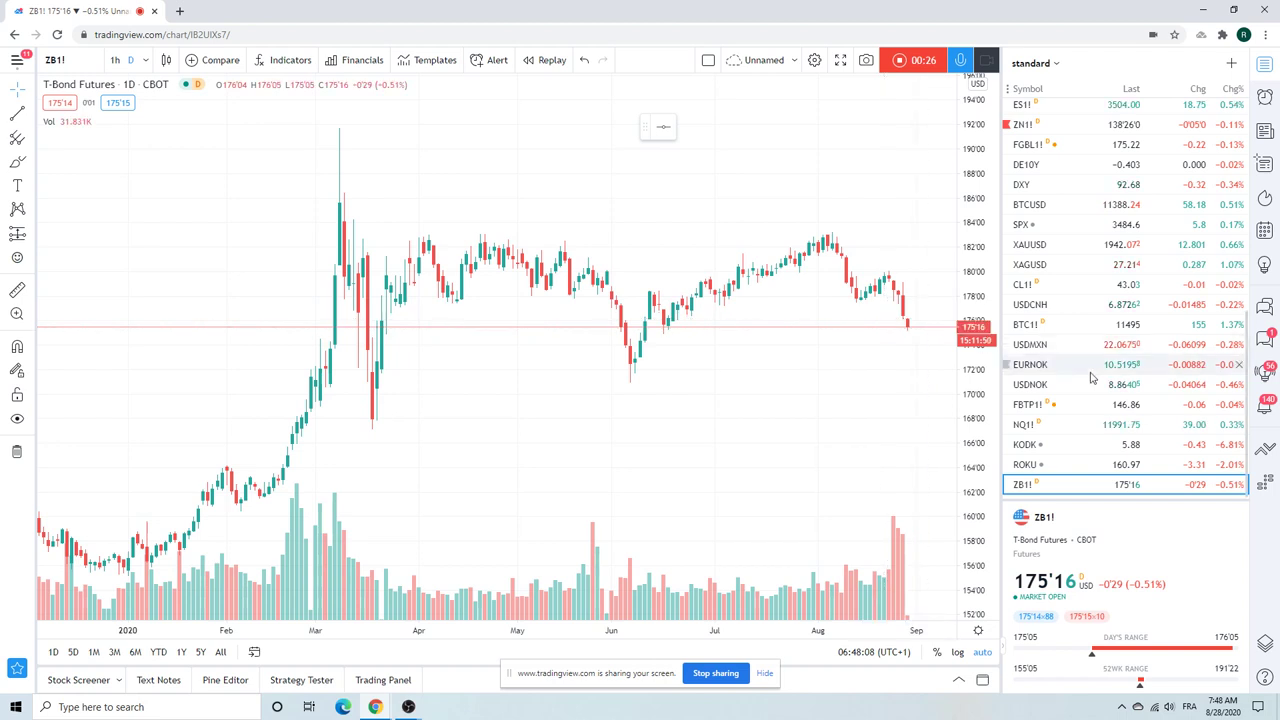
Step: Open the USDCAD daily chart from the watchlist and hide its volume indicator
scroll(1092, 393, "up", 3)
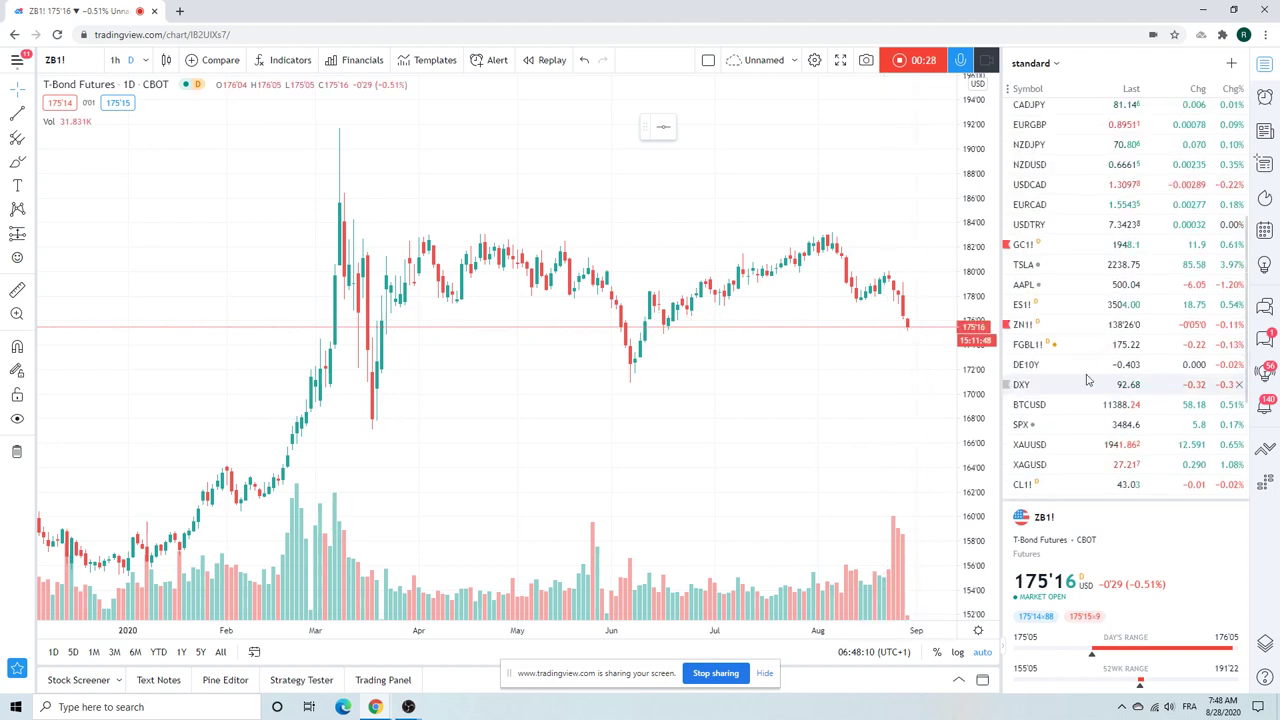
scroll(1088, 380, "up", 4)
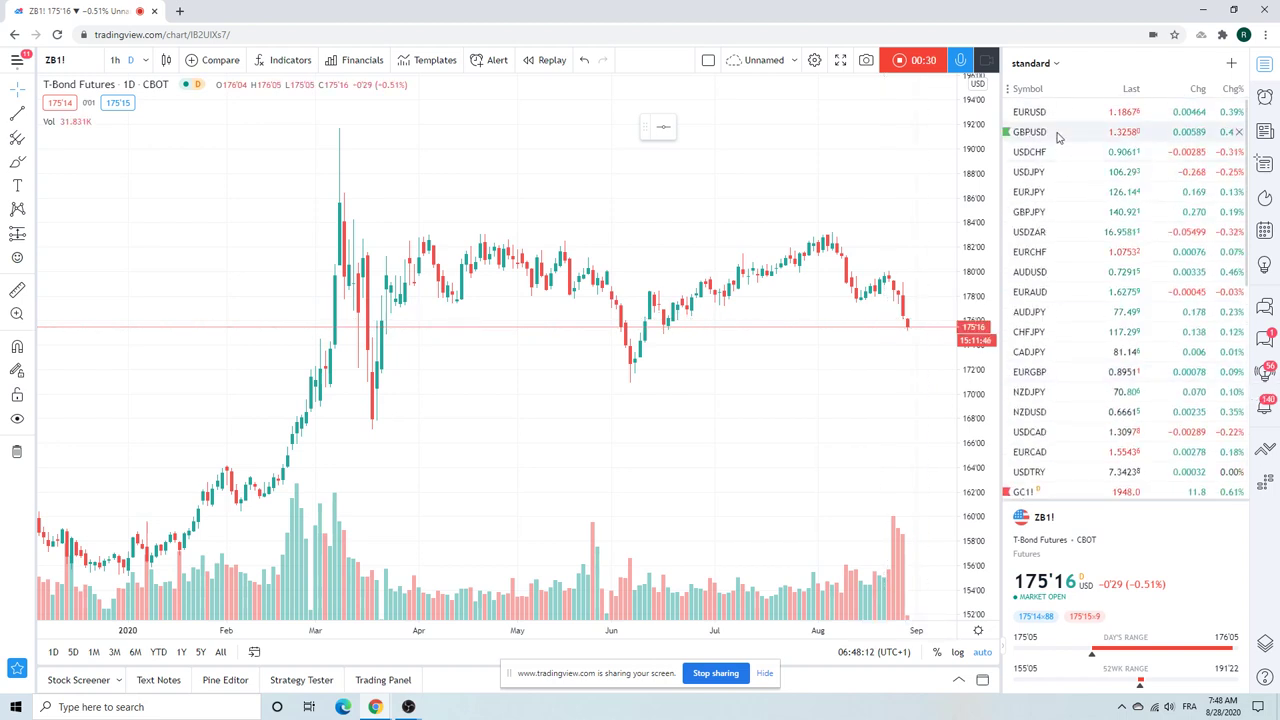
left_click(1038, 431)
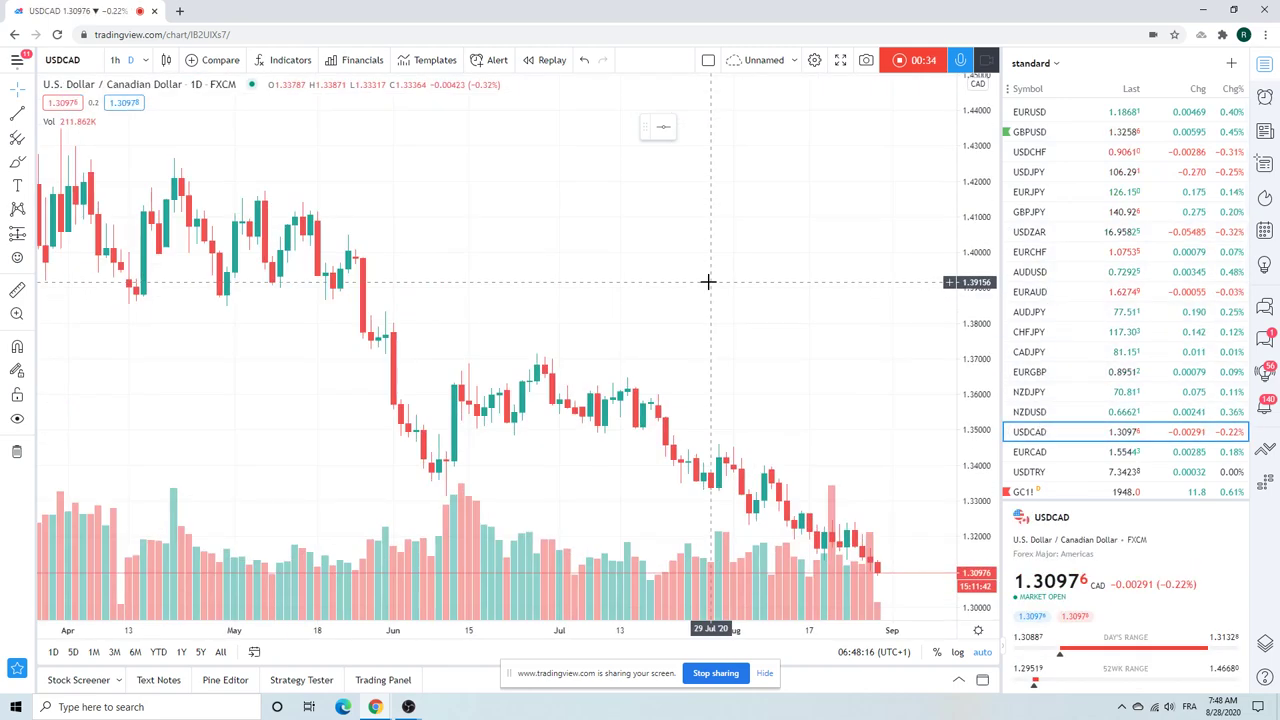
scroll(709, 280, "down", 3)
right_click(645, 585)
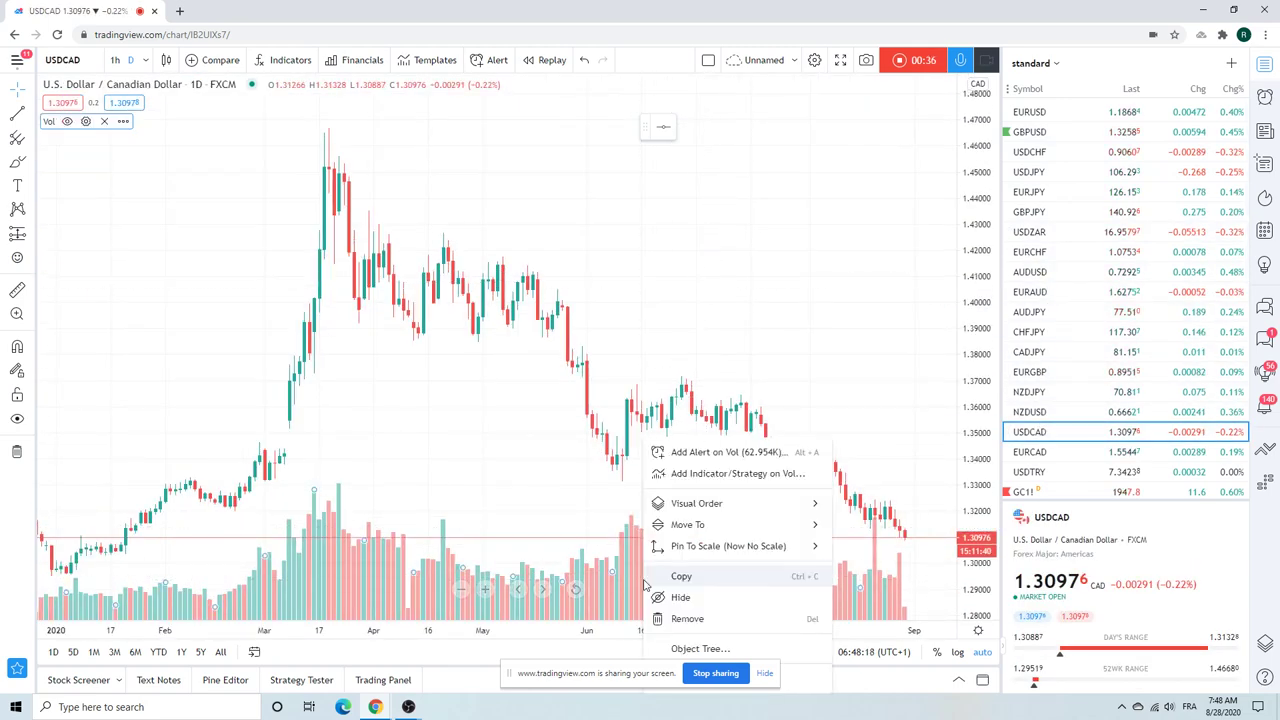
left_click(683, 597)
Step: Examine USDCAD's recent daily price action and its broader 2020 trend
scroll(650, 540, "up", 5)
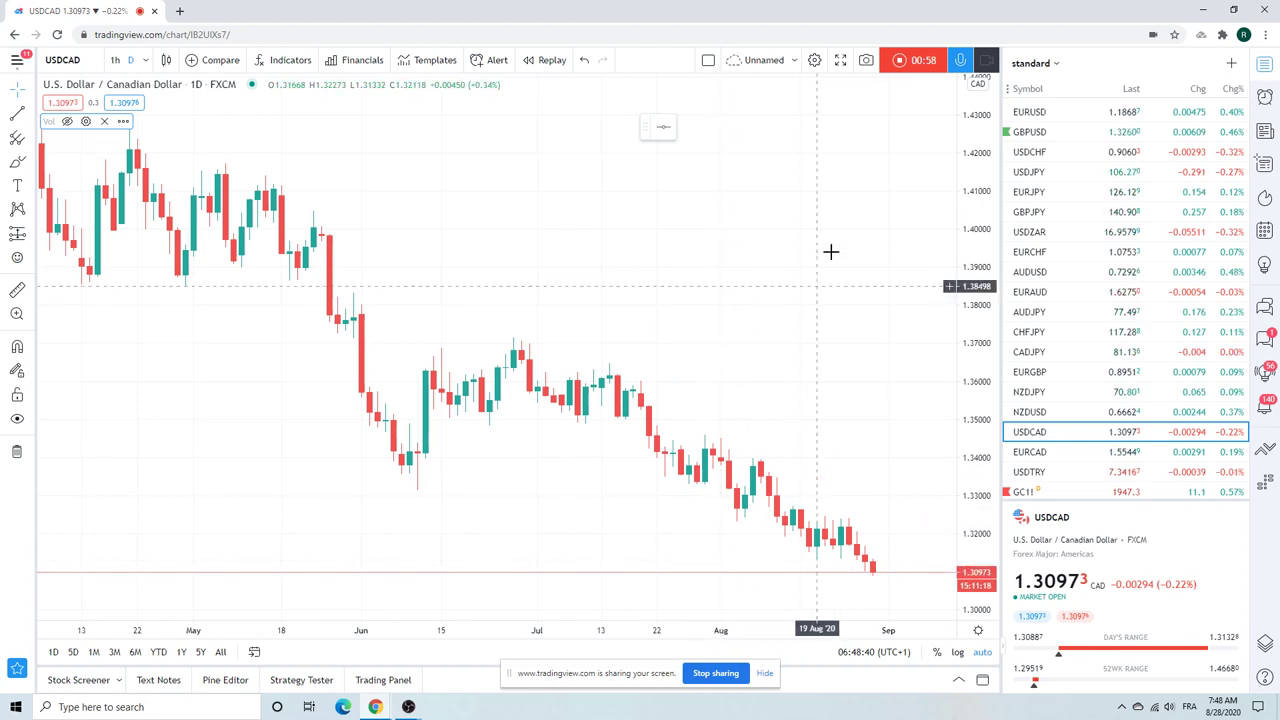
scroll(743, 264, "down", 3)
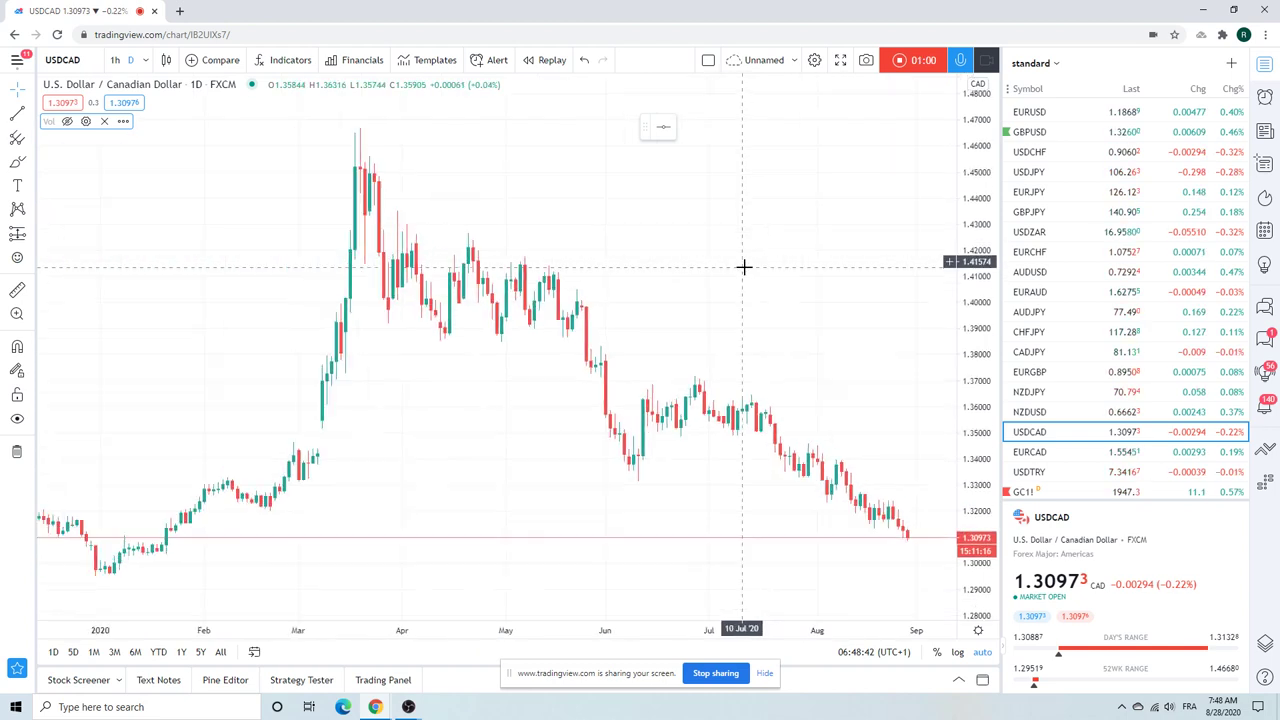
scroll(743, 266, "down", 2)
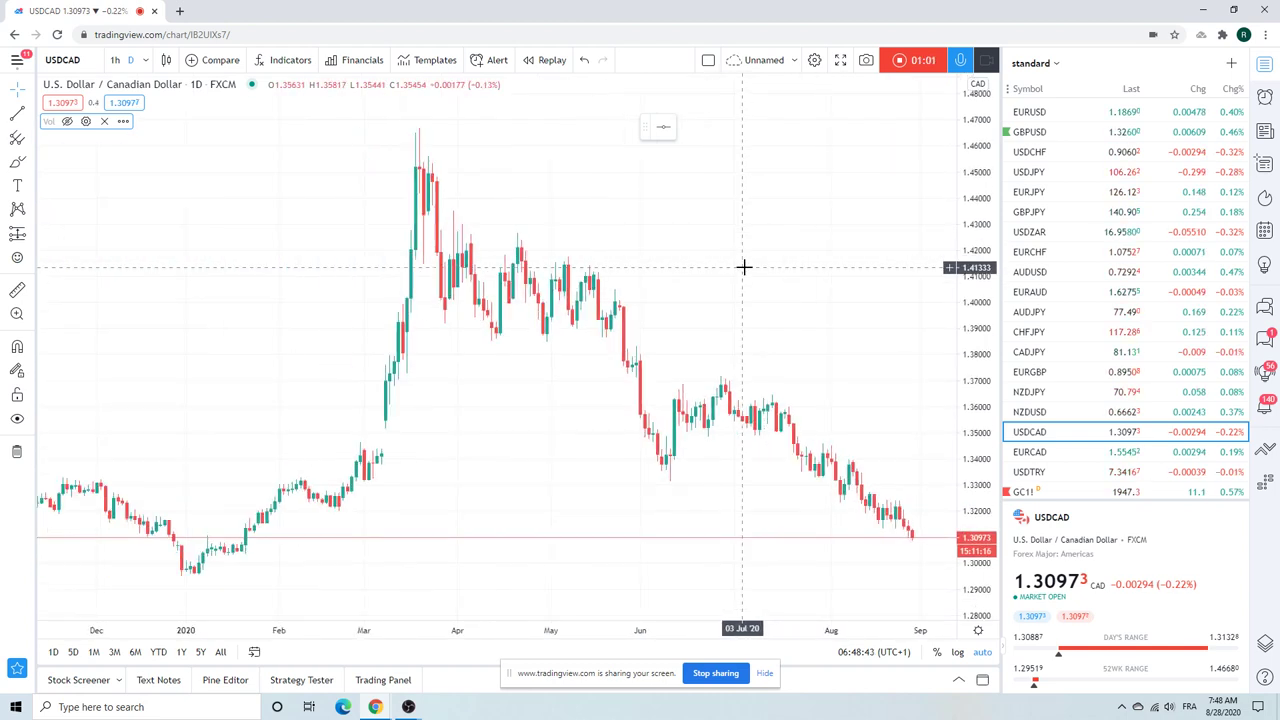
Step: Open the EURUSD daily chart and examine its price action since June and over the preceding months
left_click(1030, 112)
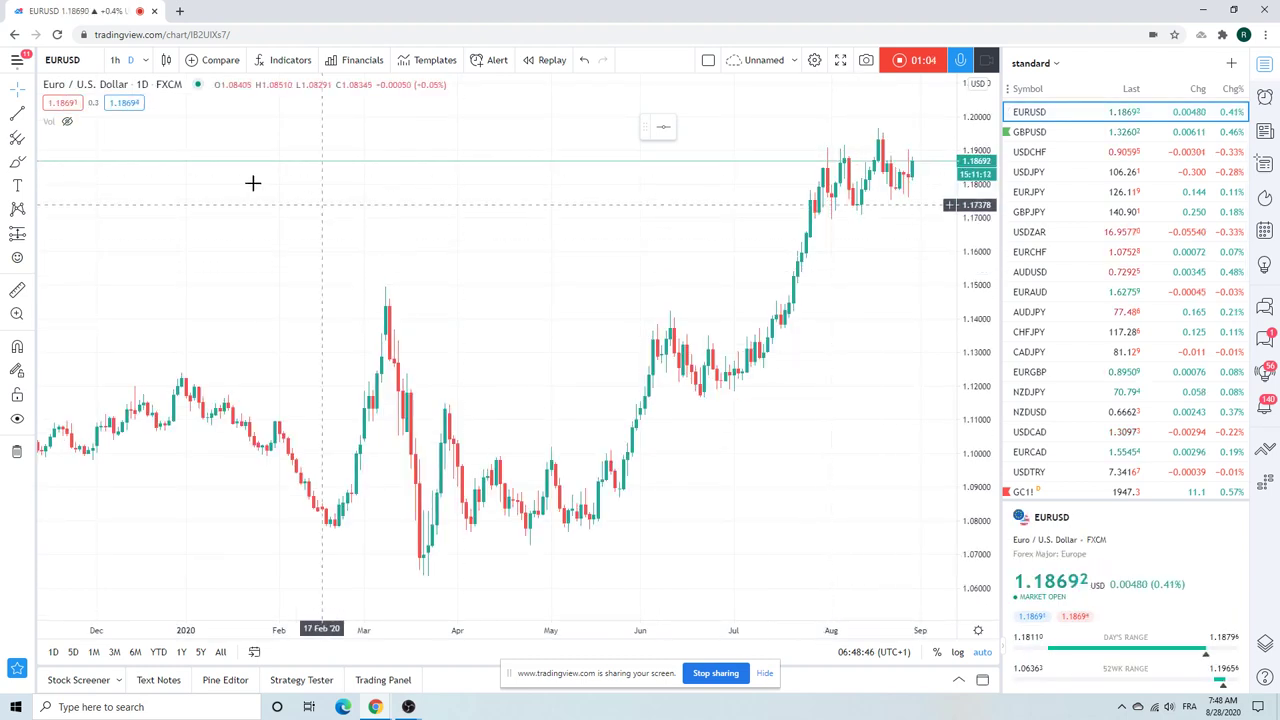
scroll(497, 335, "up", 4)
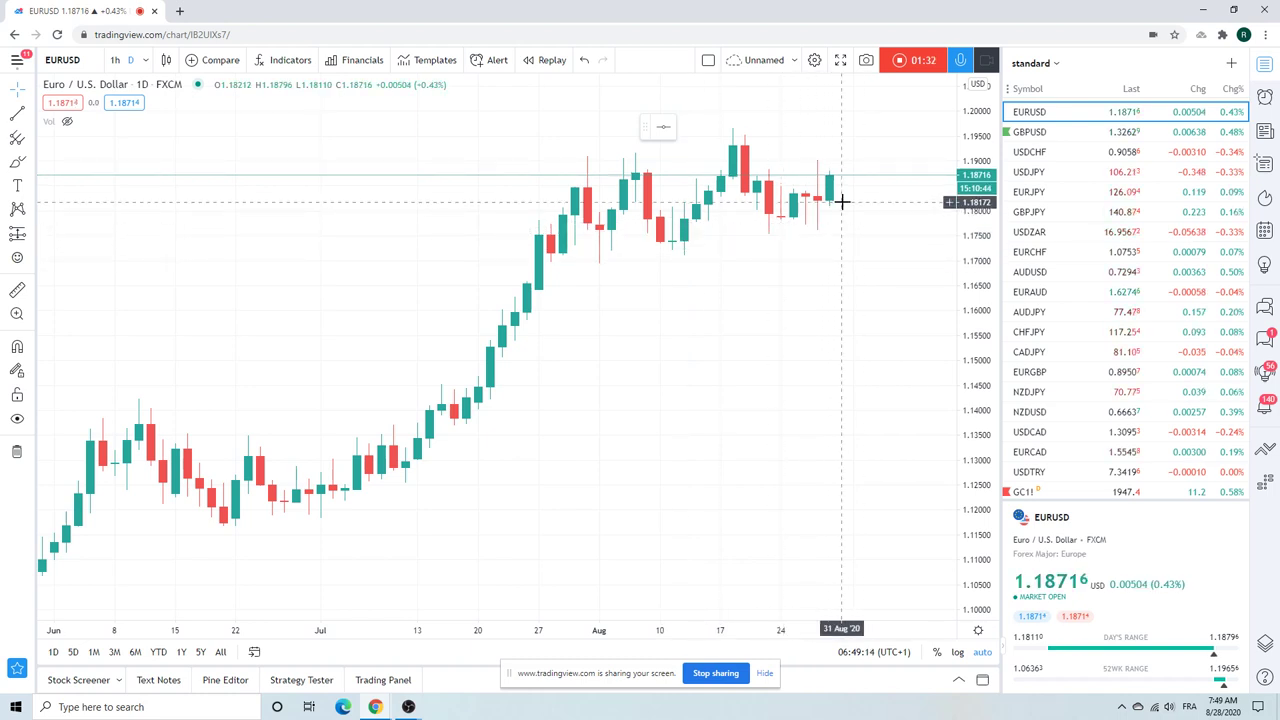
scroll(806, 209, "down", 3)
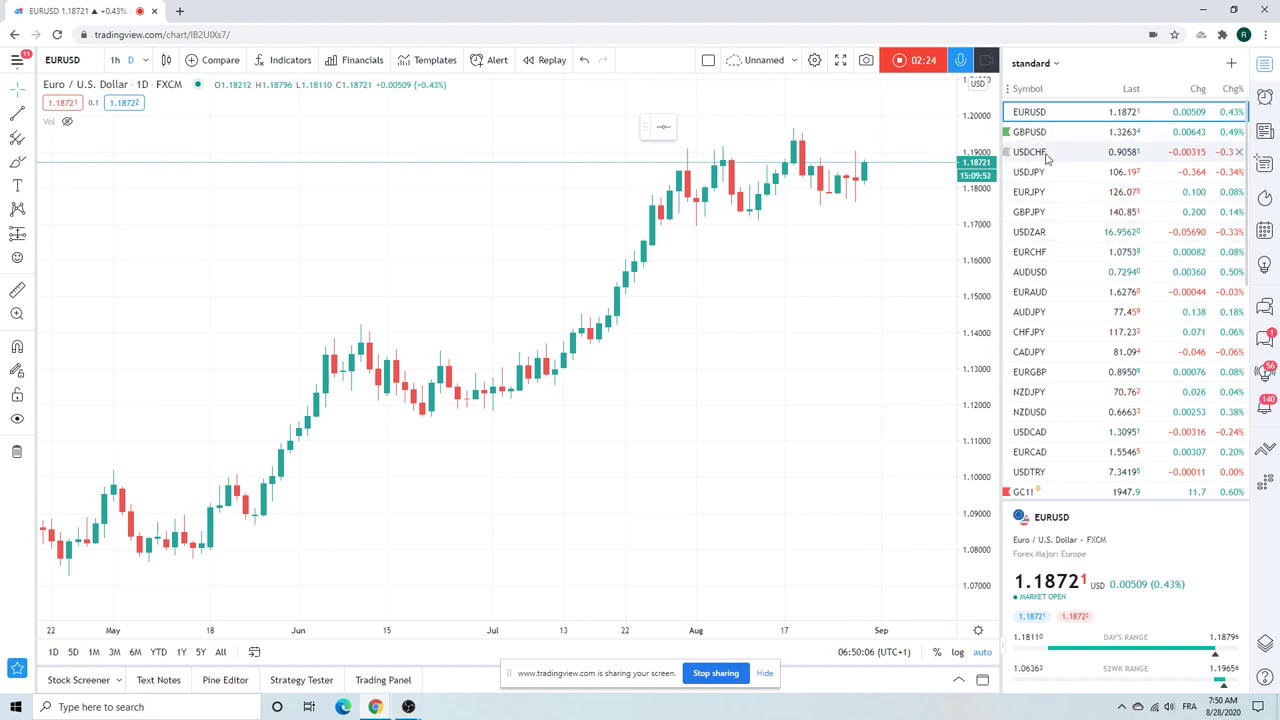
Step: Open the GBPUSD and USDCHF daily charts in turn and examine their price trends
left_click(1040, 132)
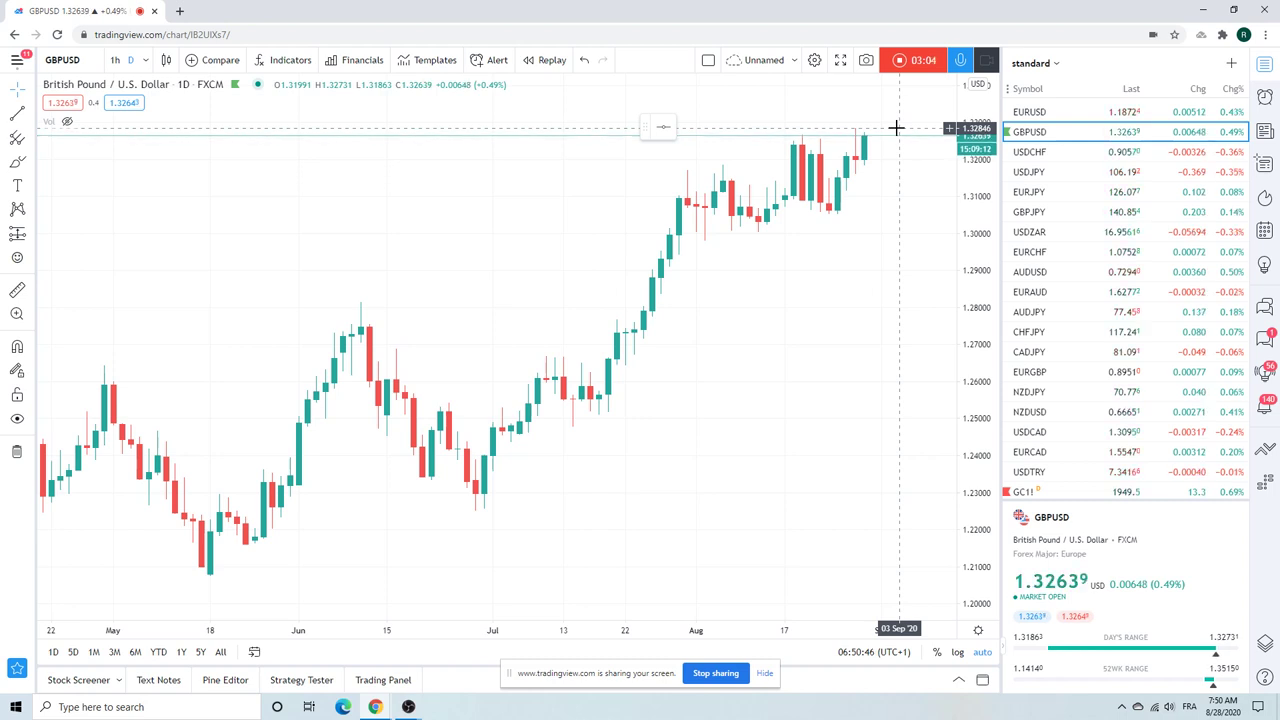
left_click(1030, 152)
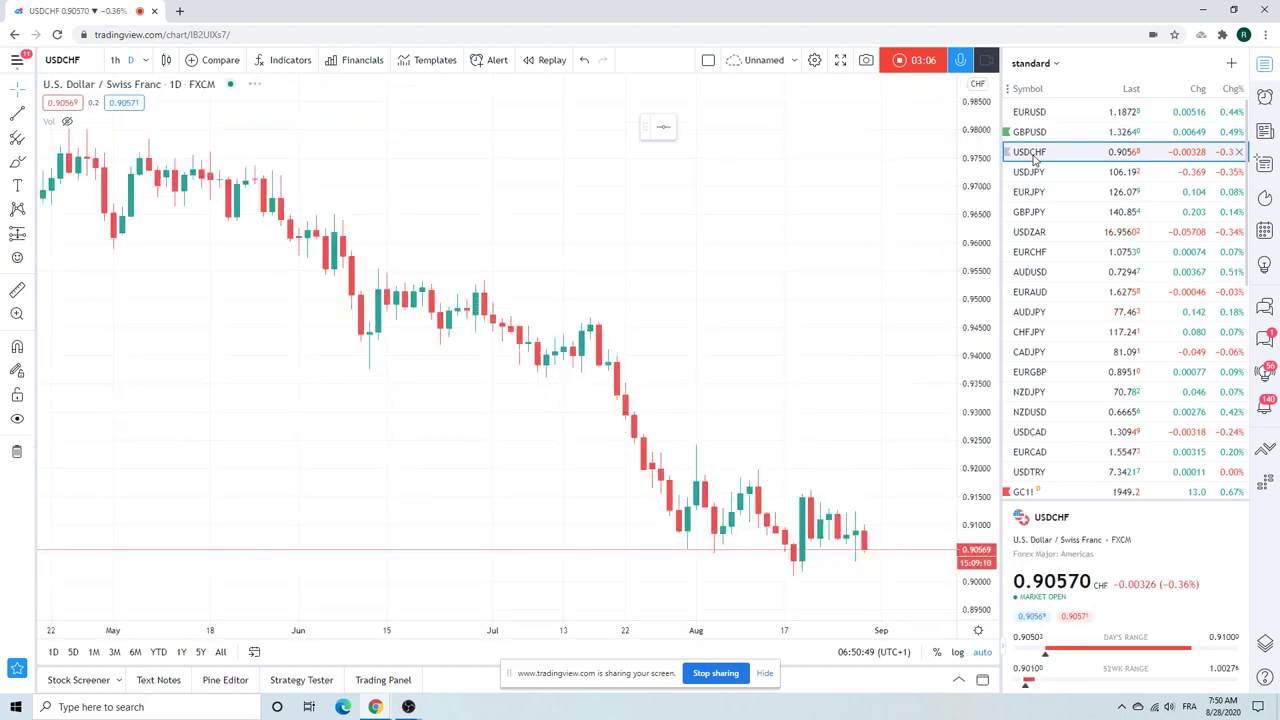
scroll(784, 205, "down", 3)
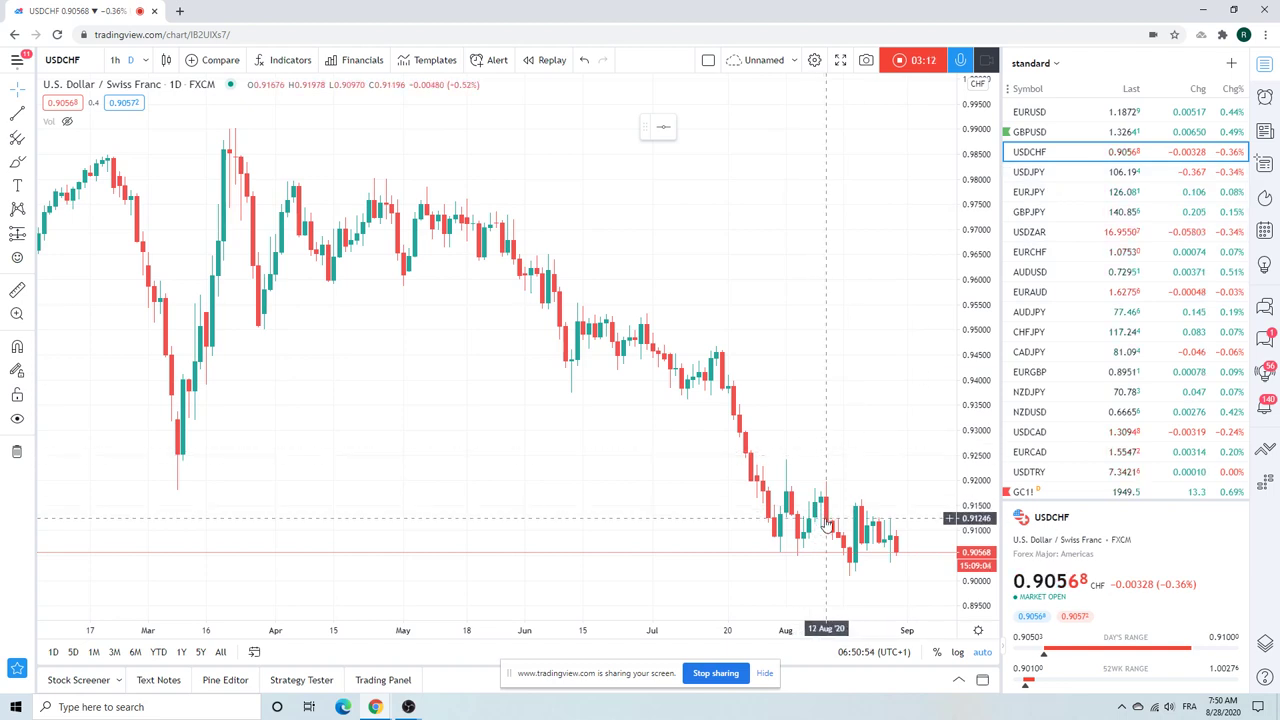
Step: Review the daily charts of the yen pairs USDJPY, EURJPY and GBPJPY, dismissing the Java update notification
left_click(1048, 178)
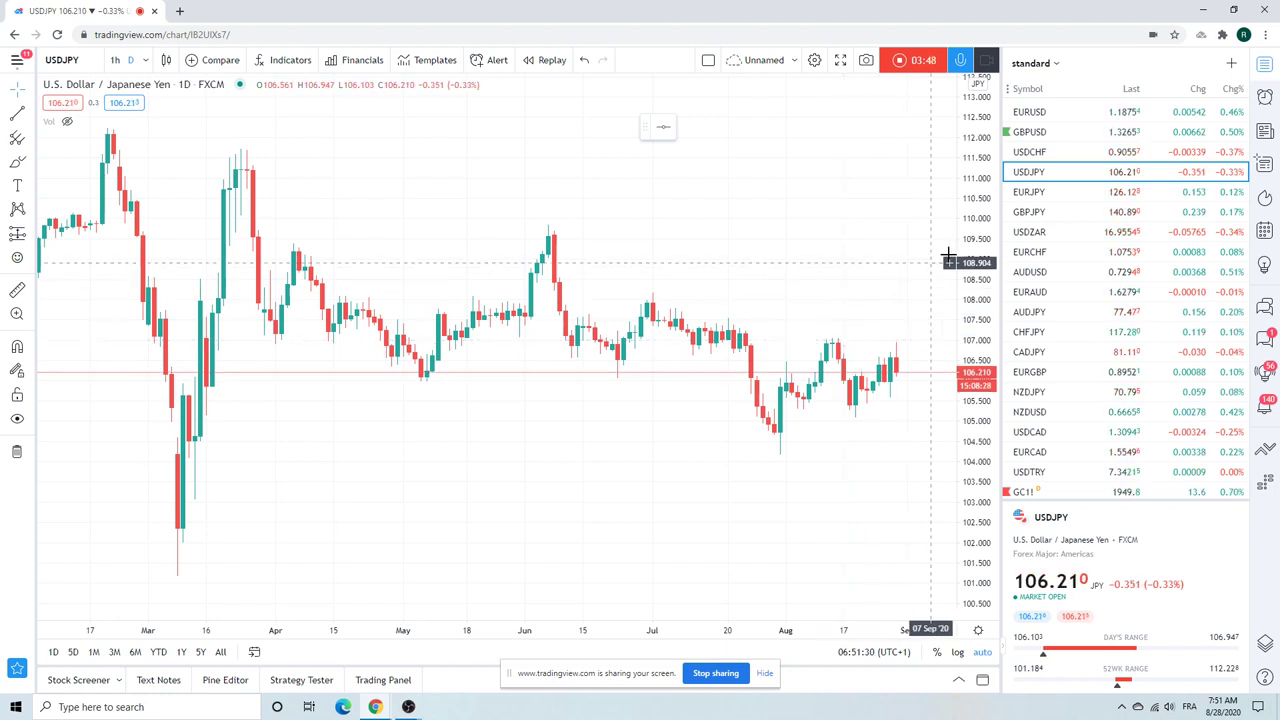
left_click(1051, 199)
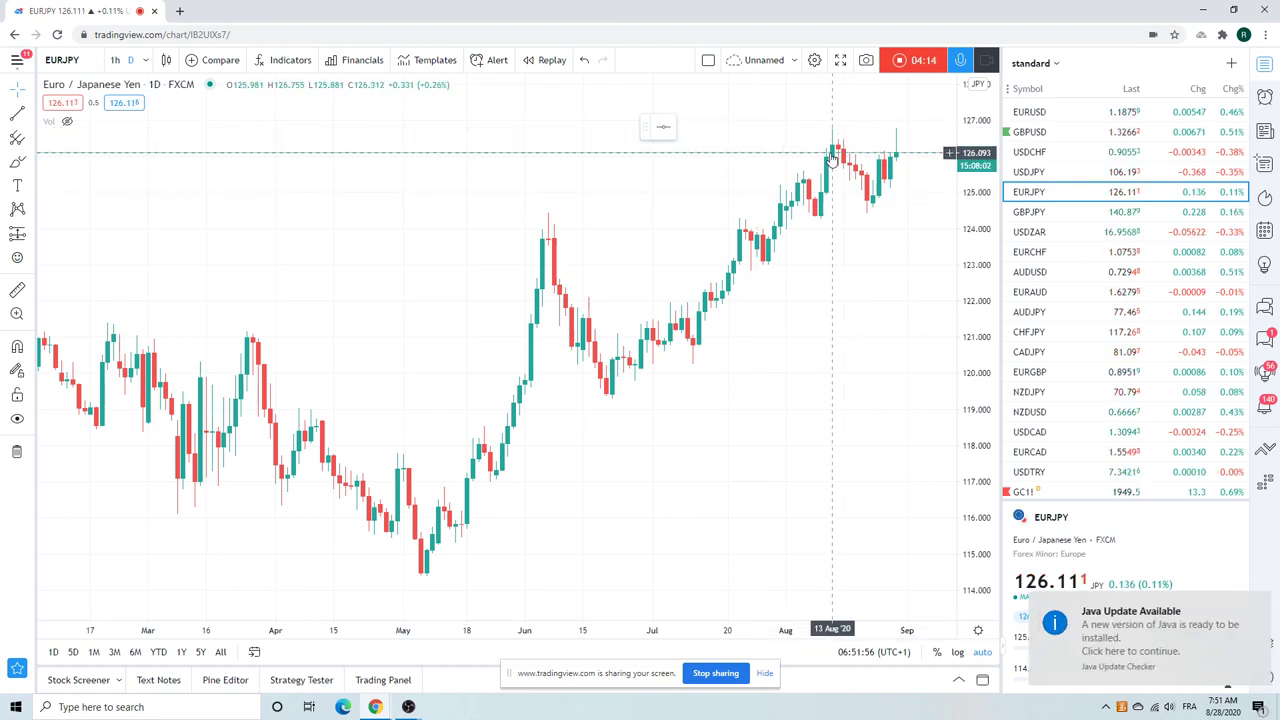
left_click(1255, 604)
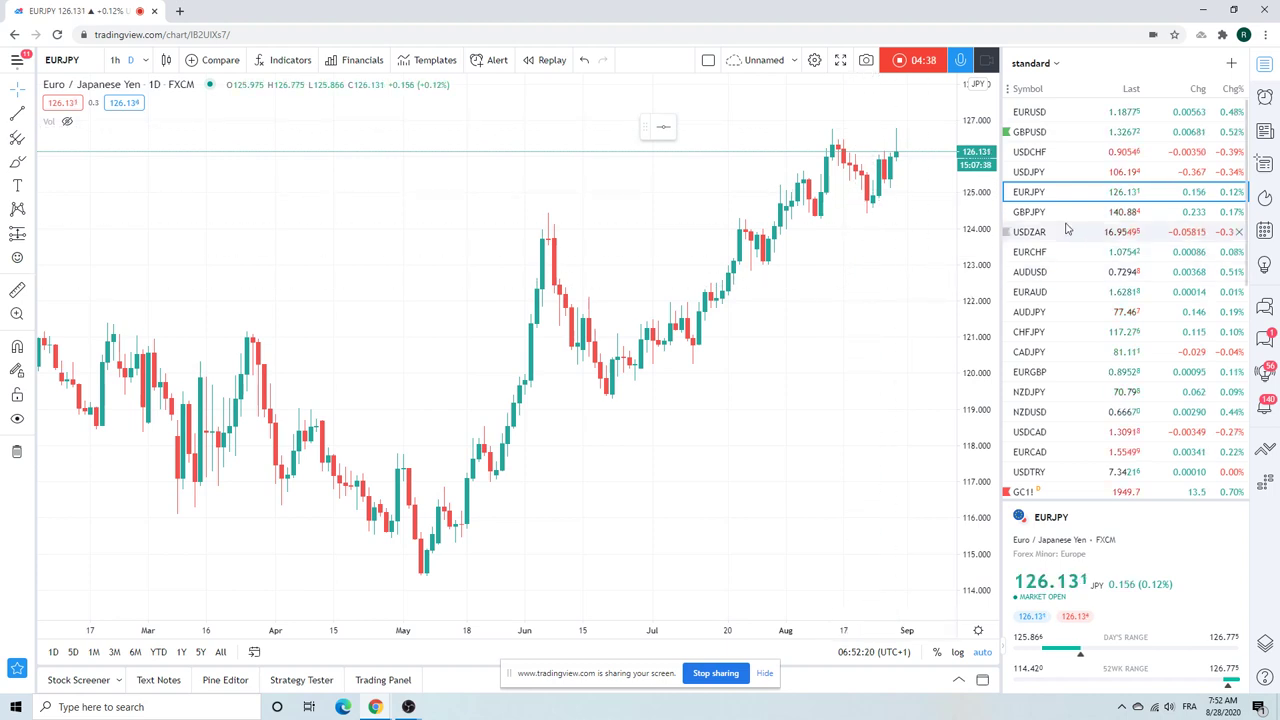
left_click(1031, 213)
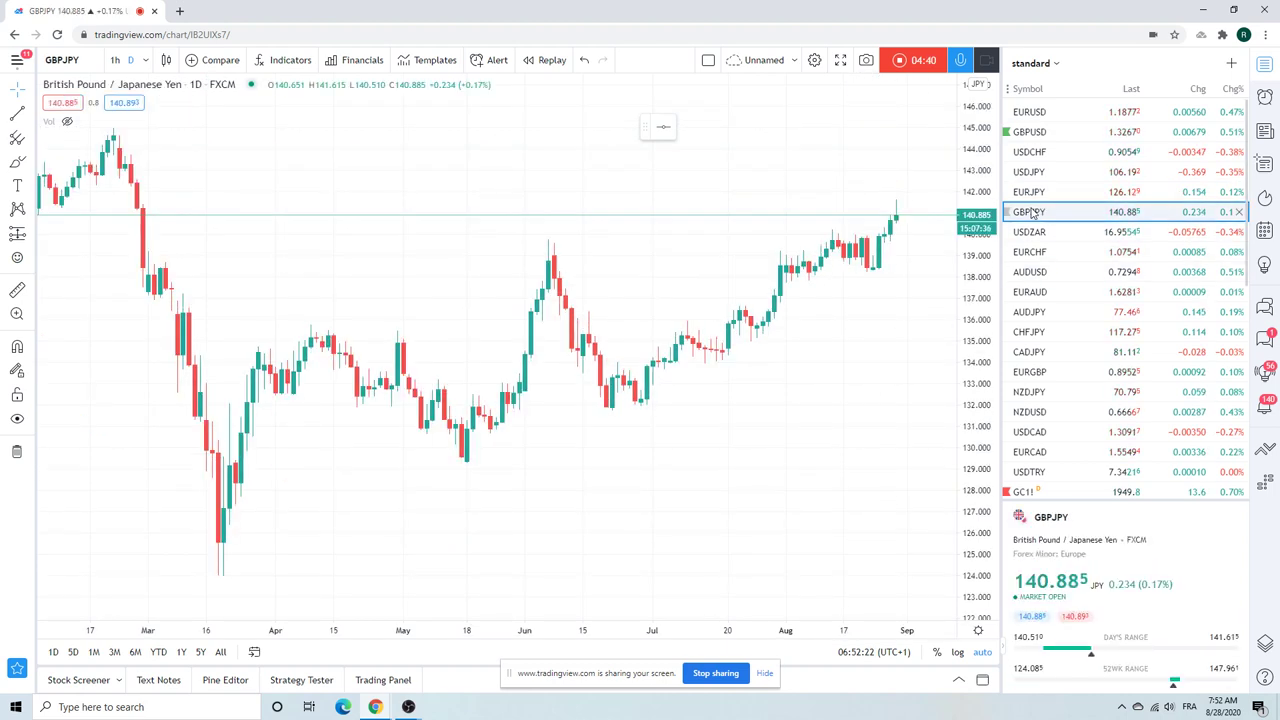
Step: Open the USDZAR chart, examine it on the 1-hour timeframe, and return it to the daily timeframe
left_click(1030, 232)
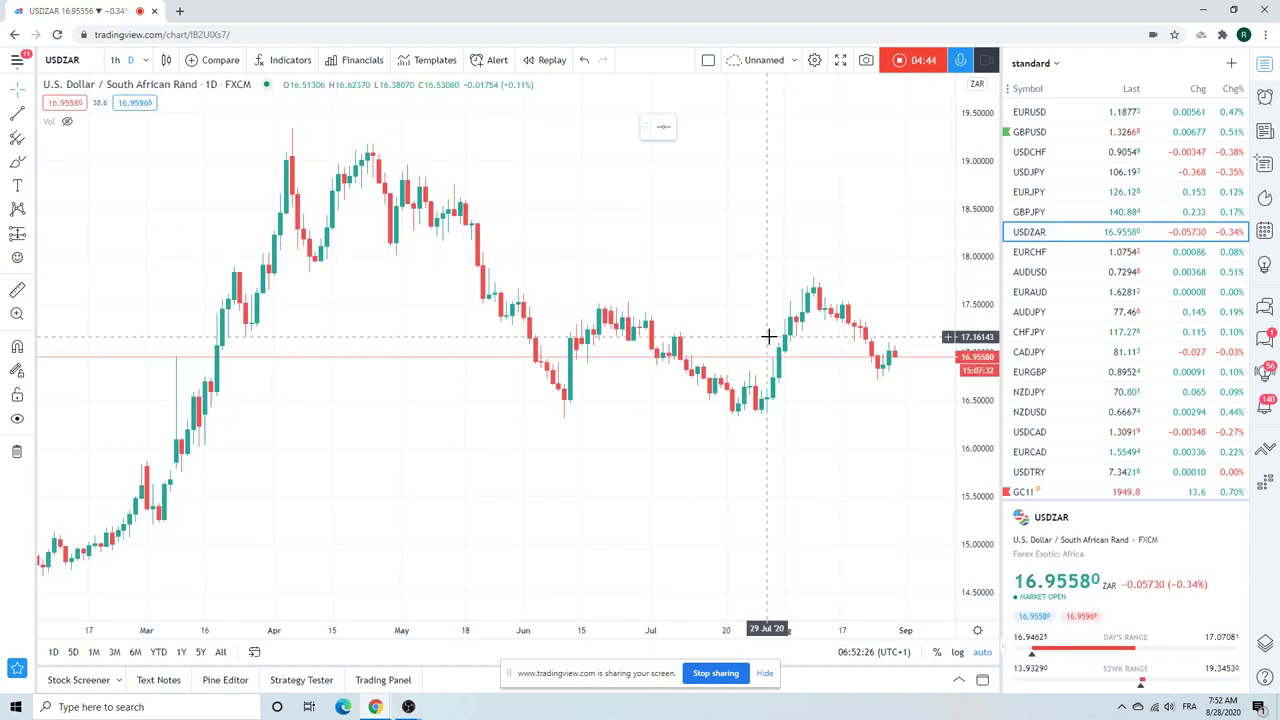
left_click(115, 60)
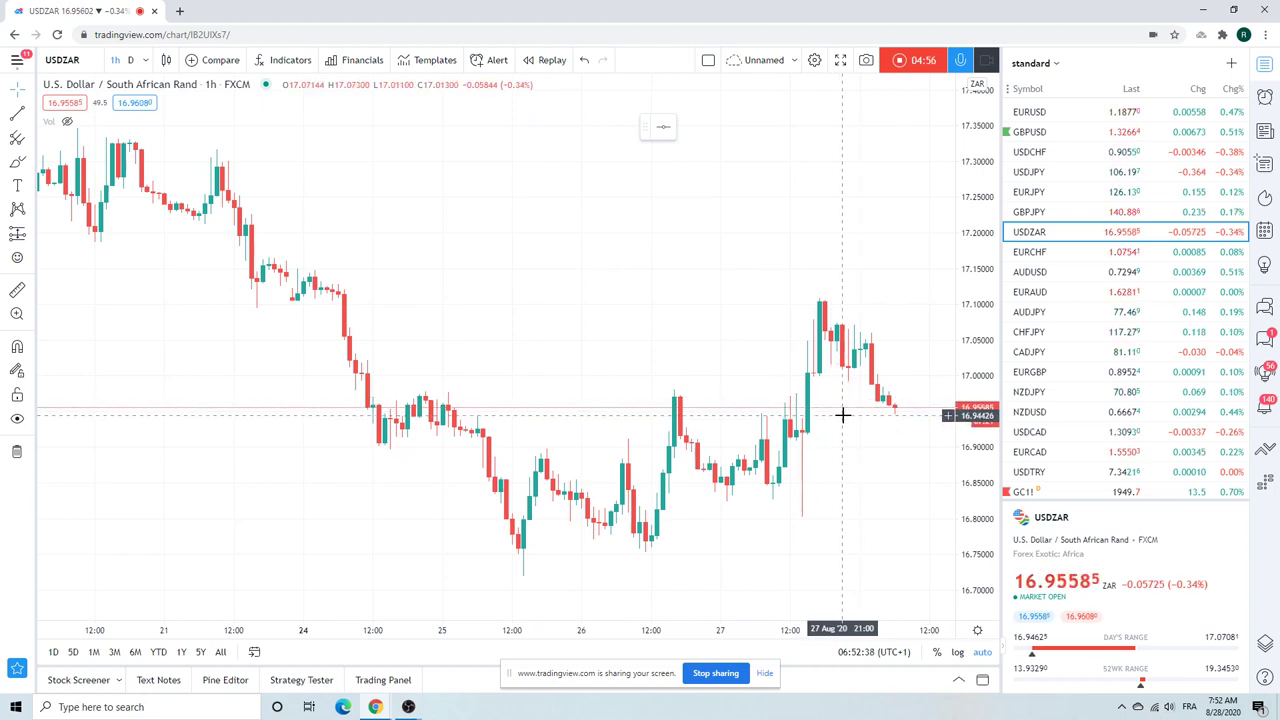
scroll(840, 414, "down", 2)
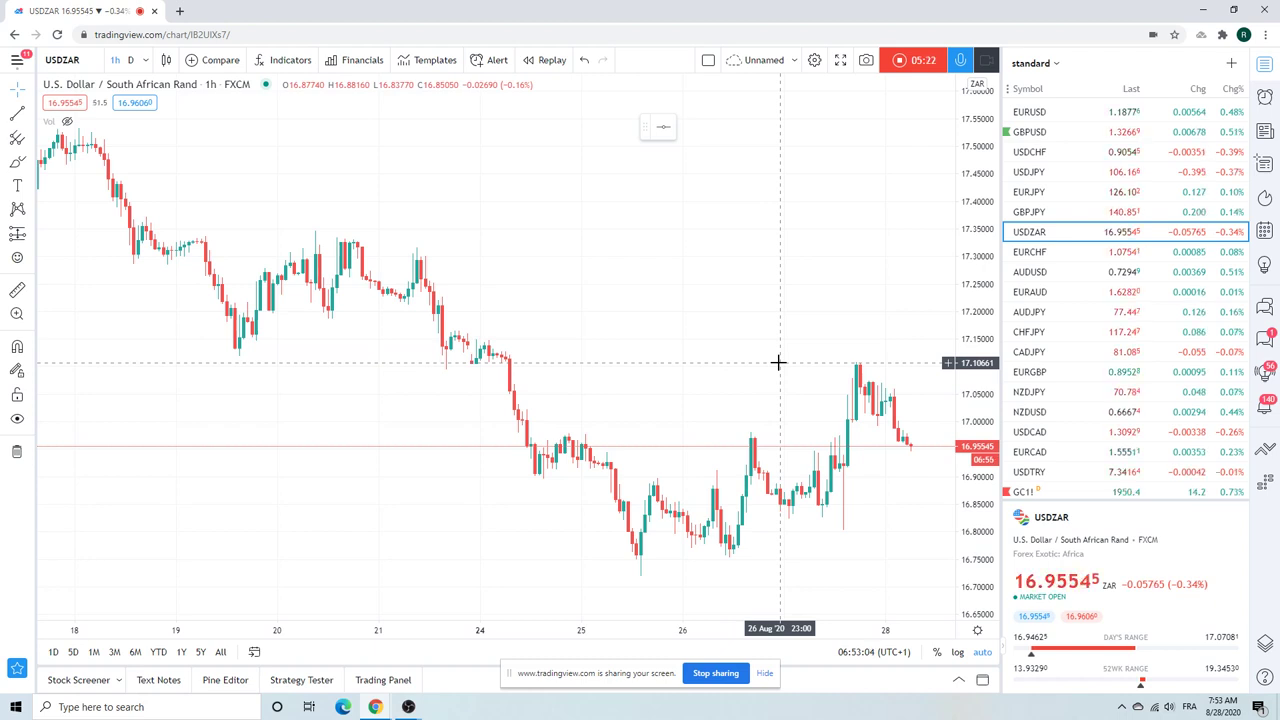
scroll(779, 362, "down", 3)
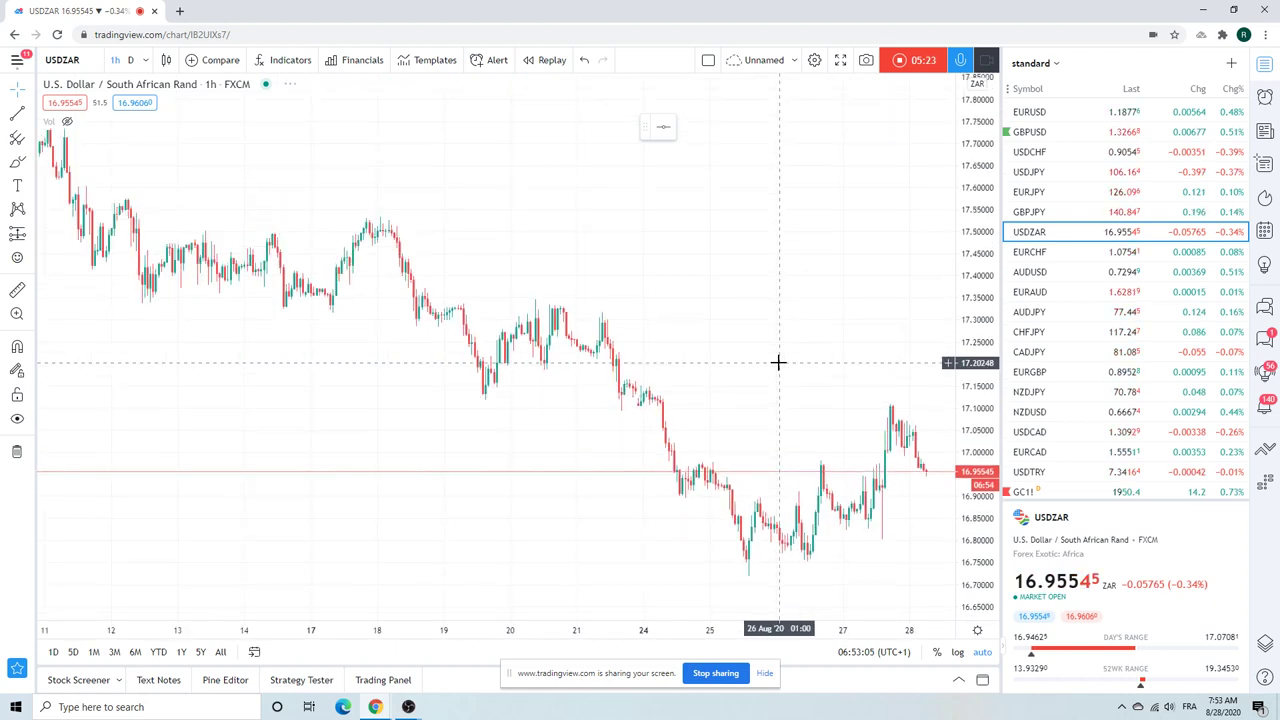
left_click(130, 60)
scroll(463, 257, "up", 5)
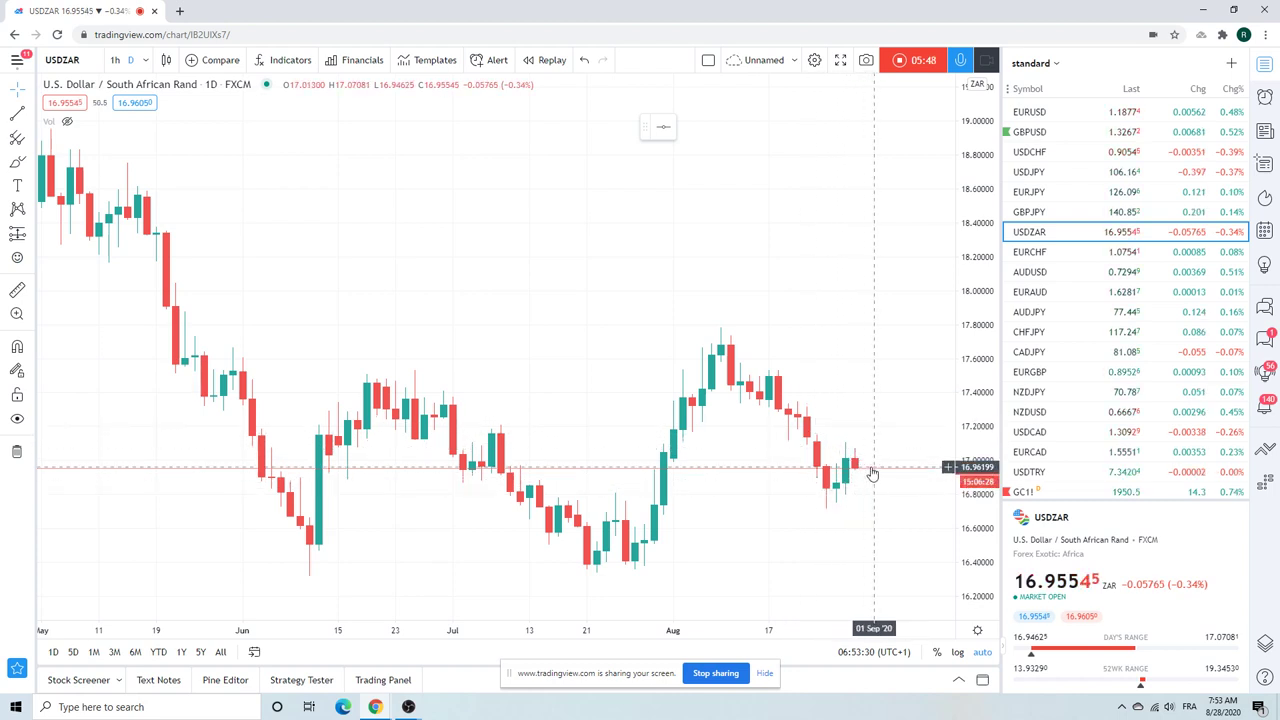
Step: Open the AUDUSD daily chart and examine its price action back to late 2018 and over recent months
left_click(1045, 272)
scroll(840, 300, "down", 5)
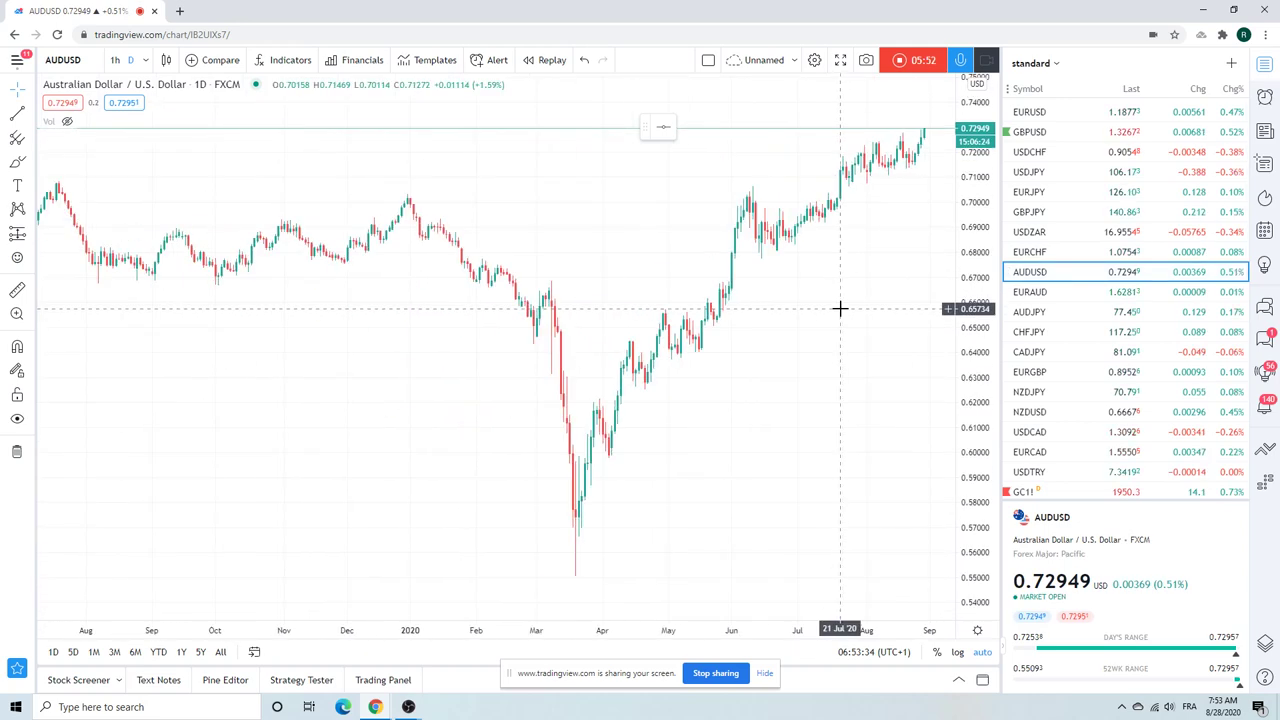
scroll(840, 308, "down", 3)
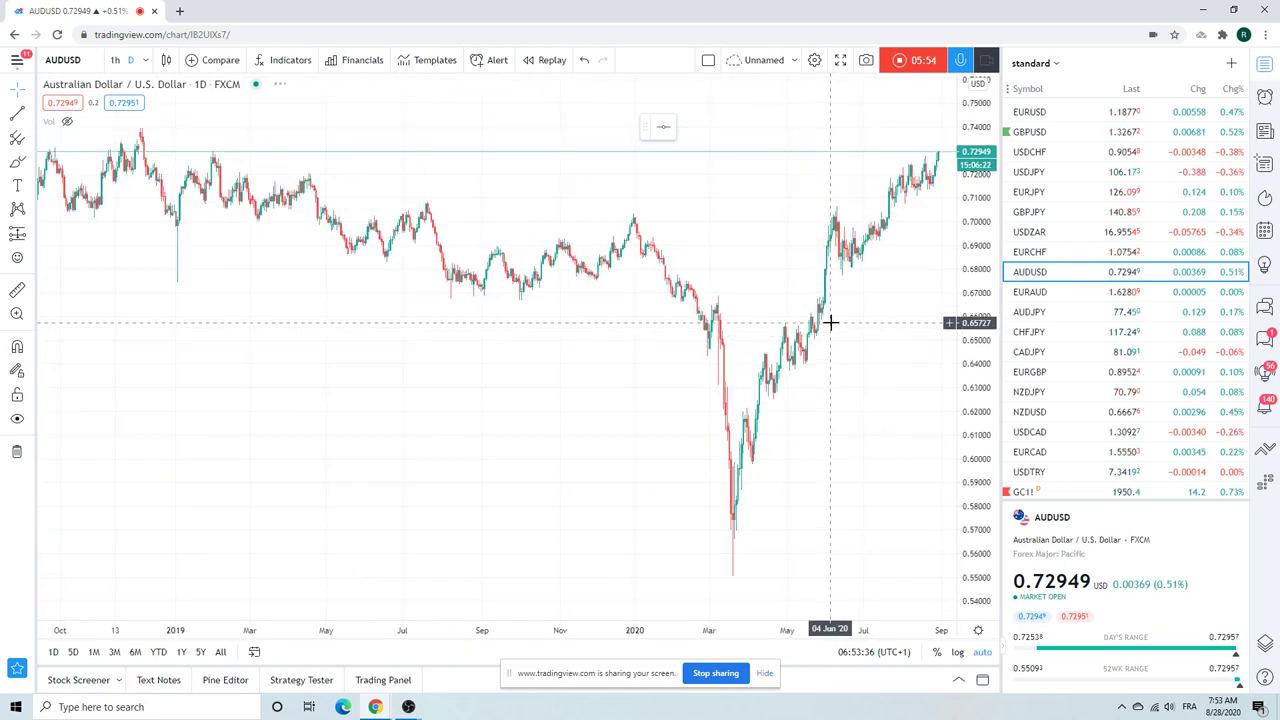
scroll(830, 322, "up", 5)
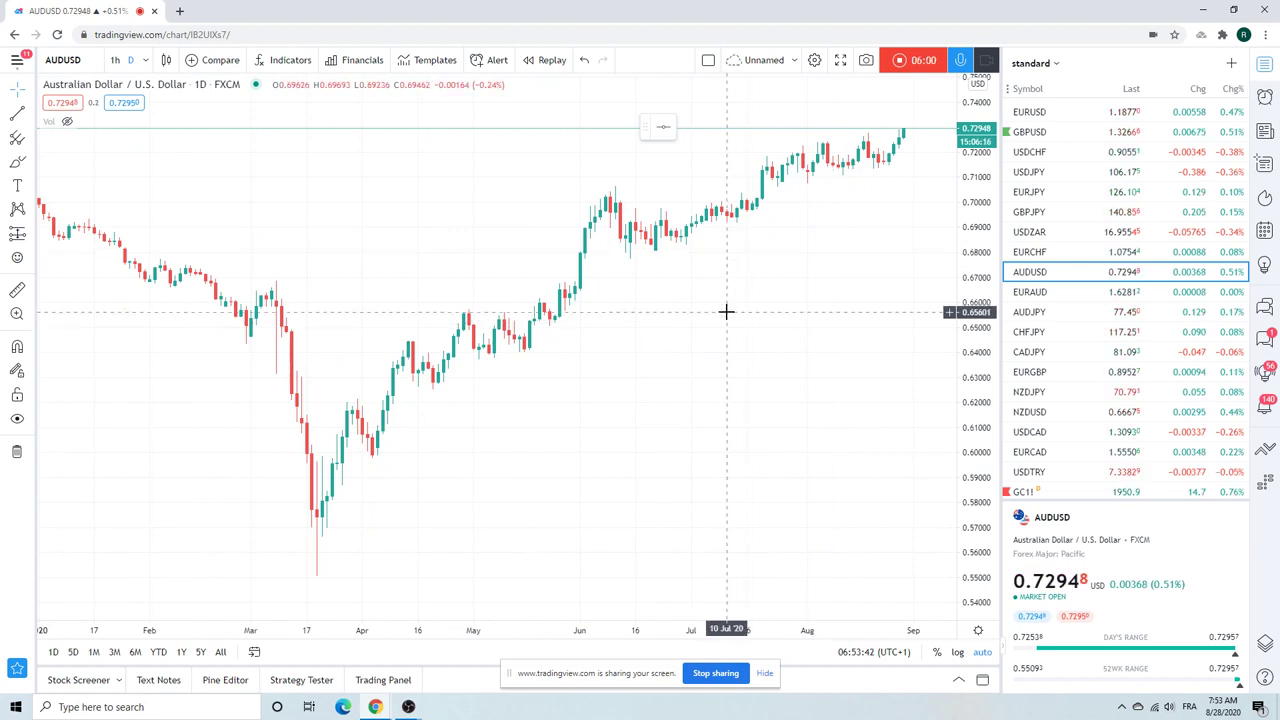
scroll(729, 309, "down", 3)
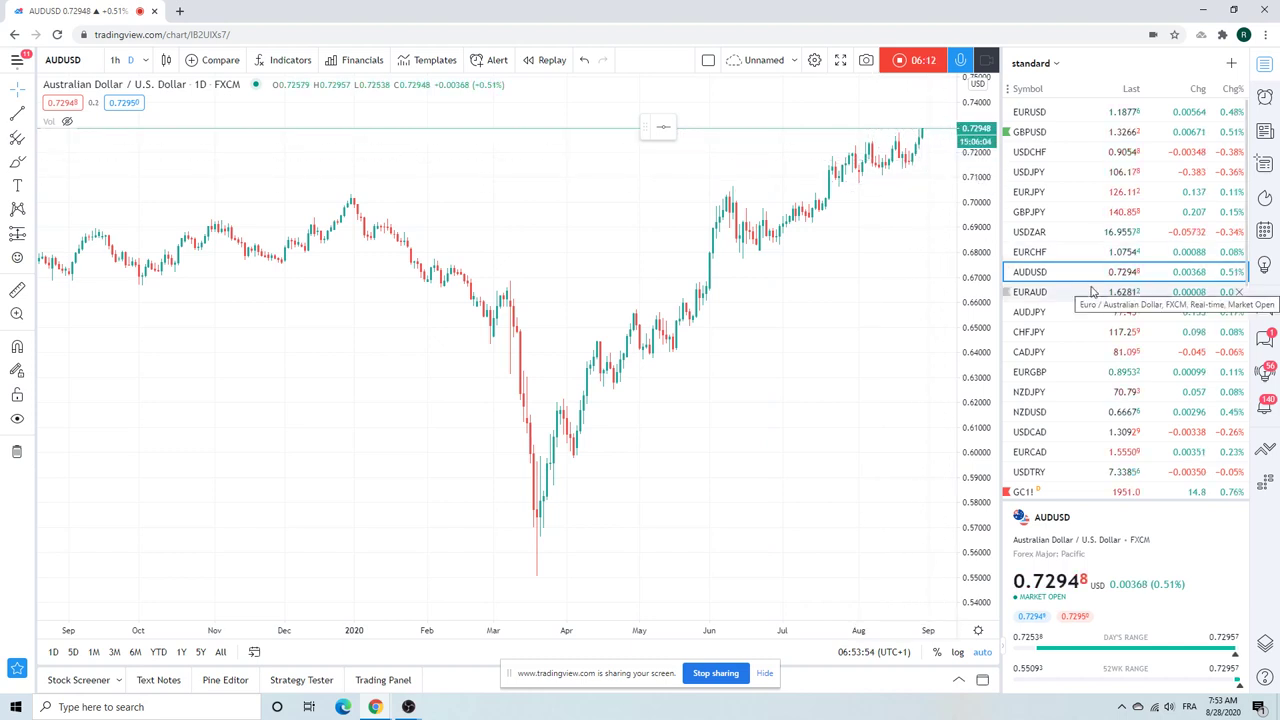
Step: Open the daily charts of EURAUD and gold futures (GC1!) in turn to review them
left_click(1030, 292)
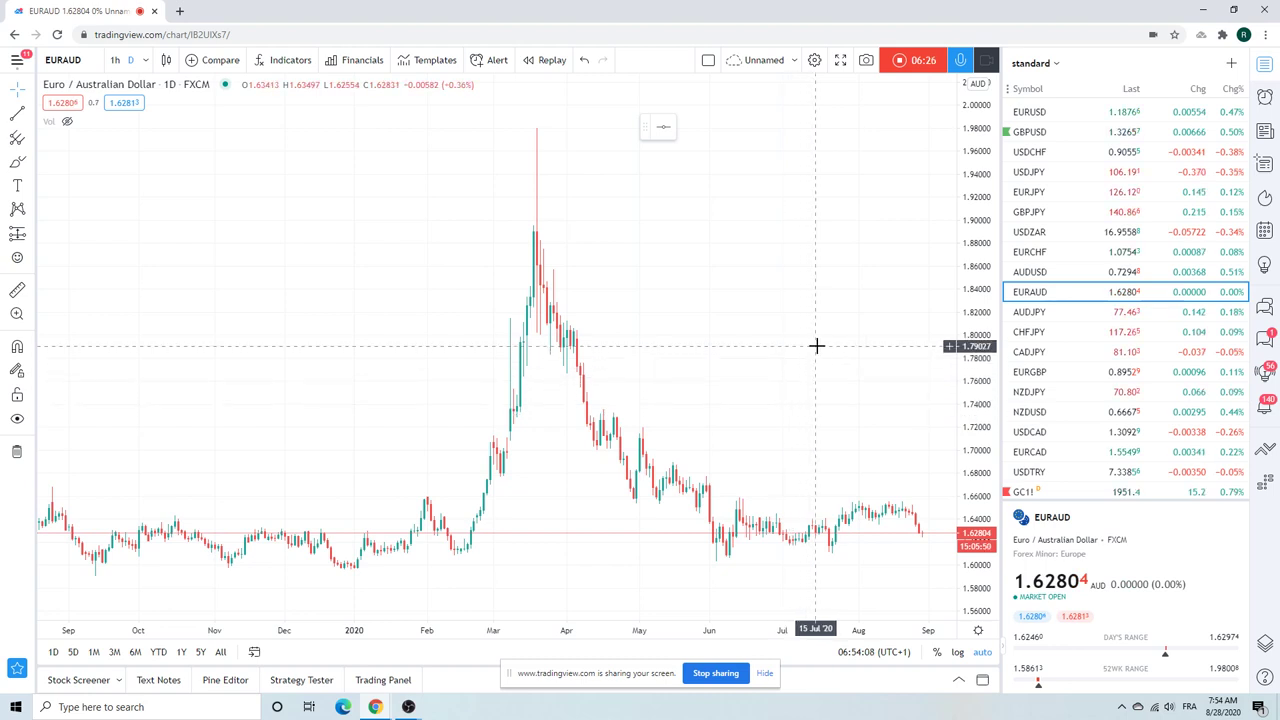
scroll(1040, 360, "down", 3)
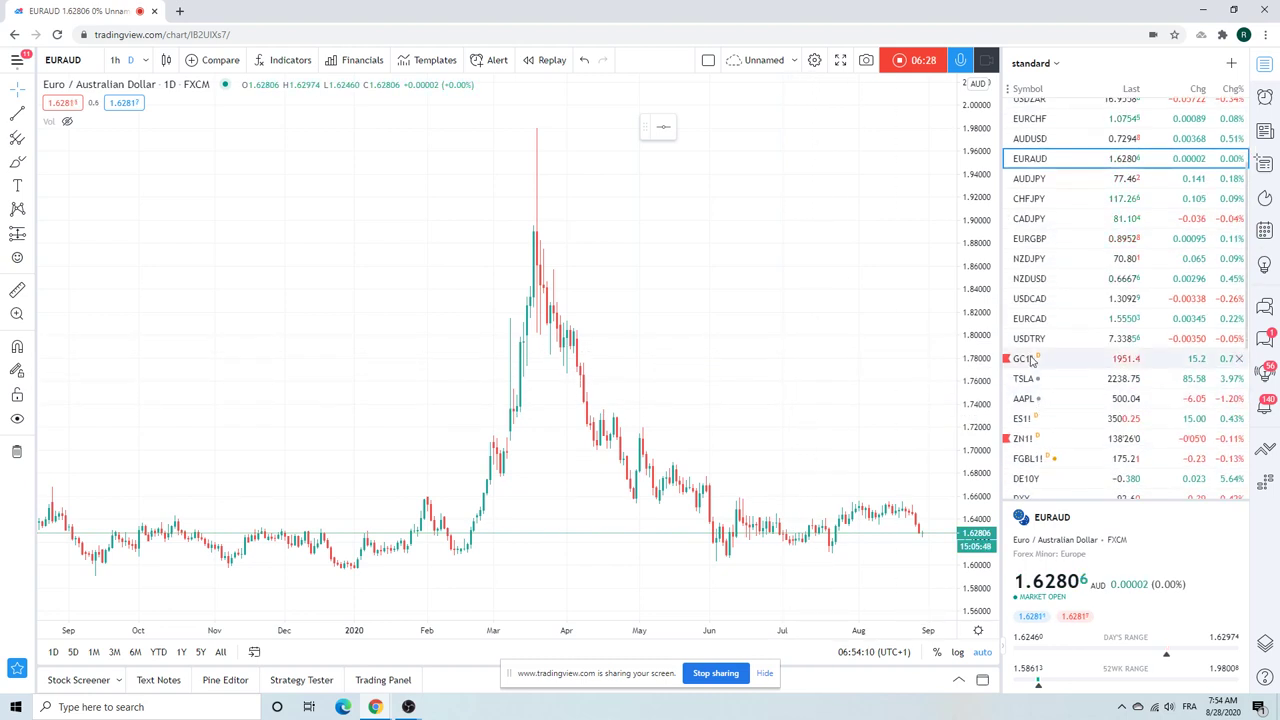
left_click(1030, 358)
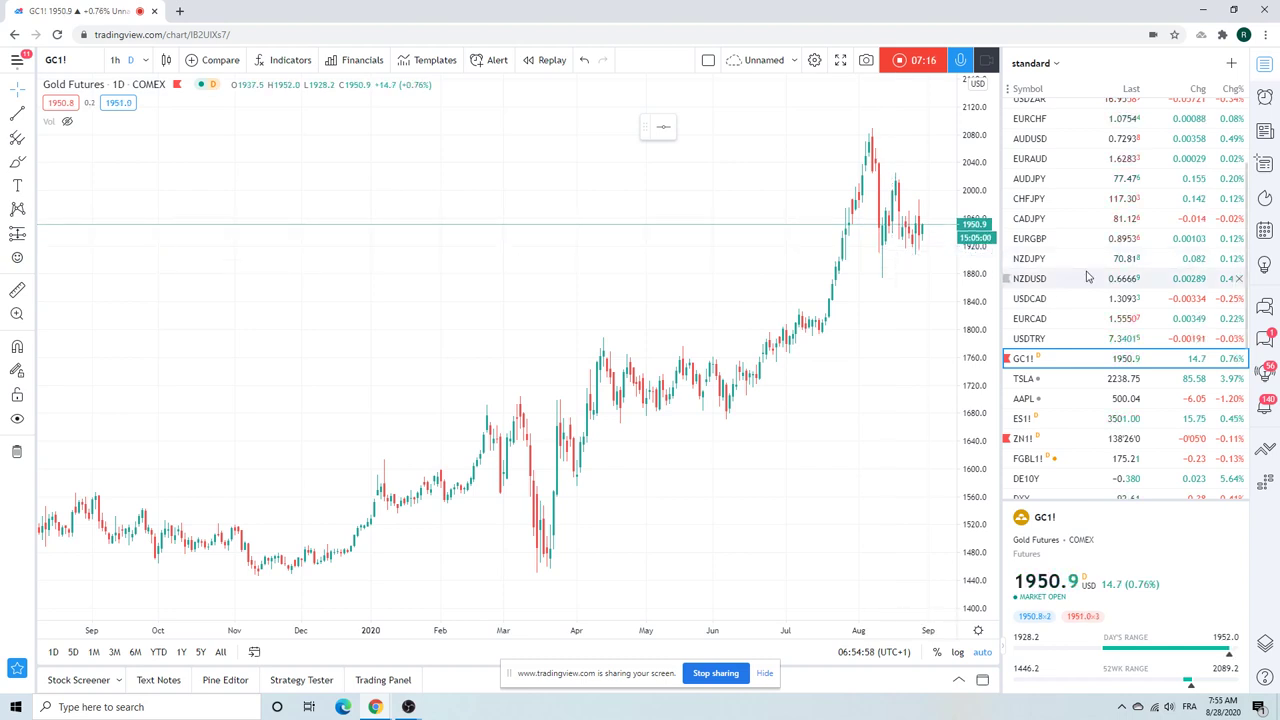
Step: Open the S&P 500 E-mini futures chart (ES1!), check it on the 1-hour timeframe, and return to daily
left_click(1025, 418)
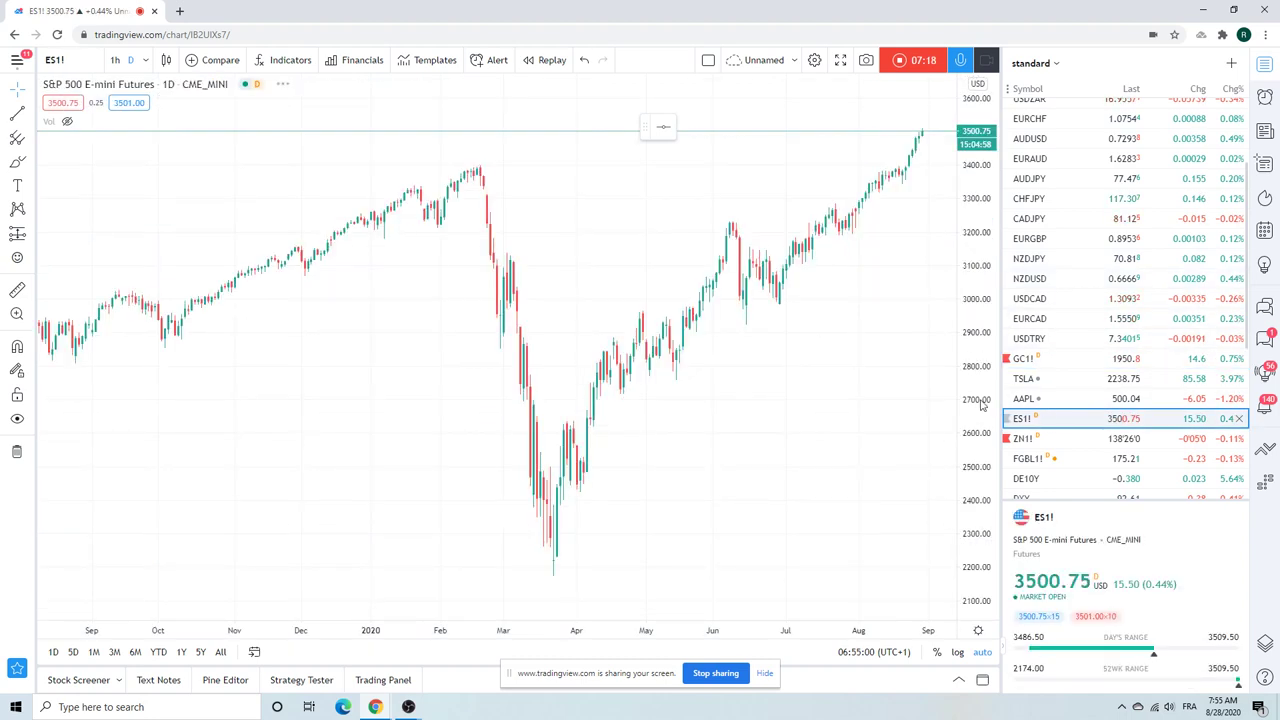
scroll(751, 277, "up", 5)
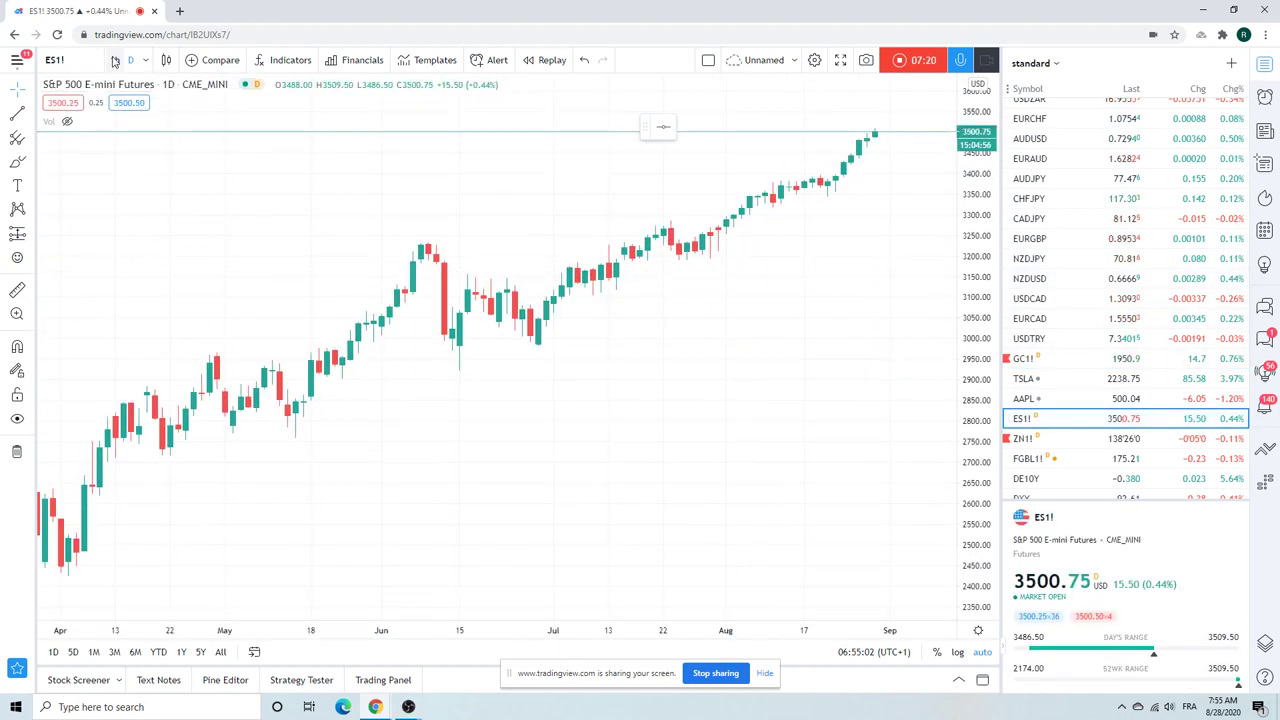
left_click(115, 60)
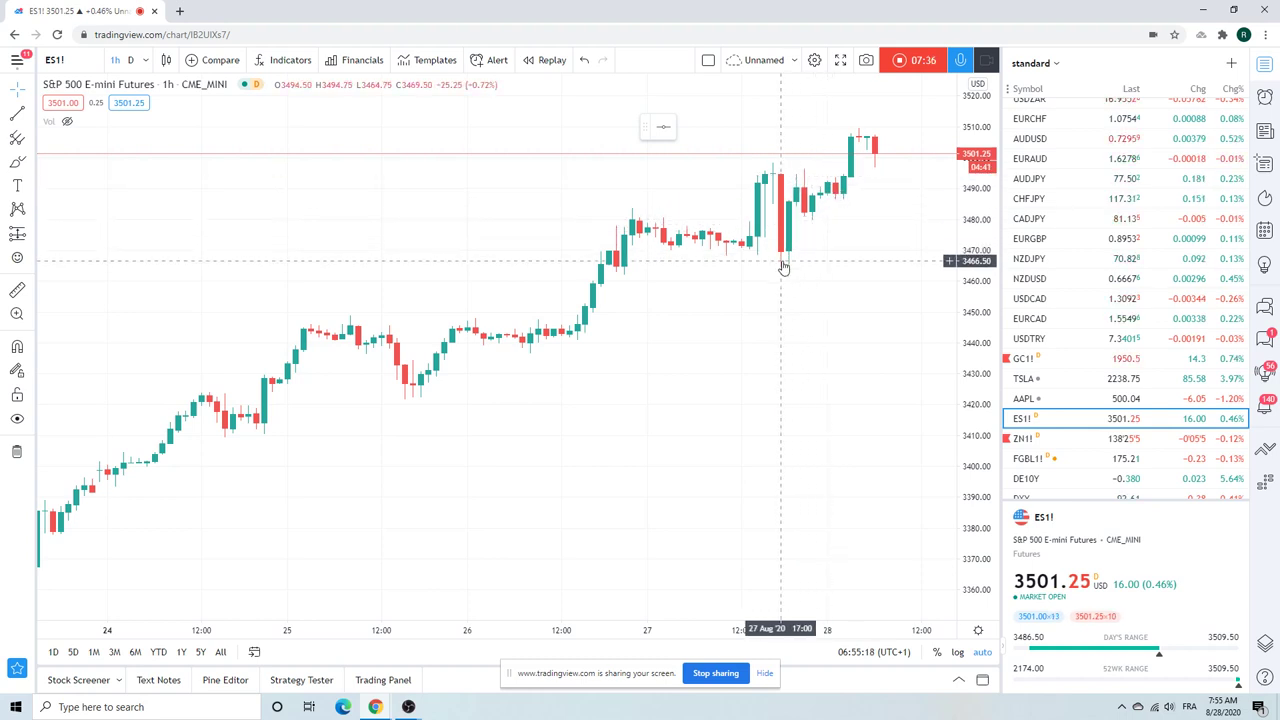
left_click(130, 60)
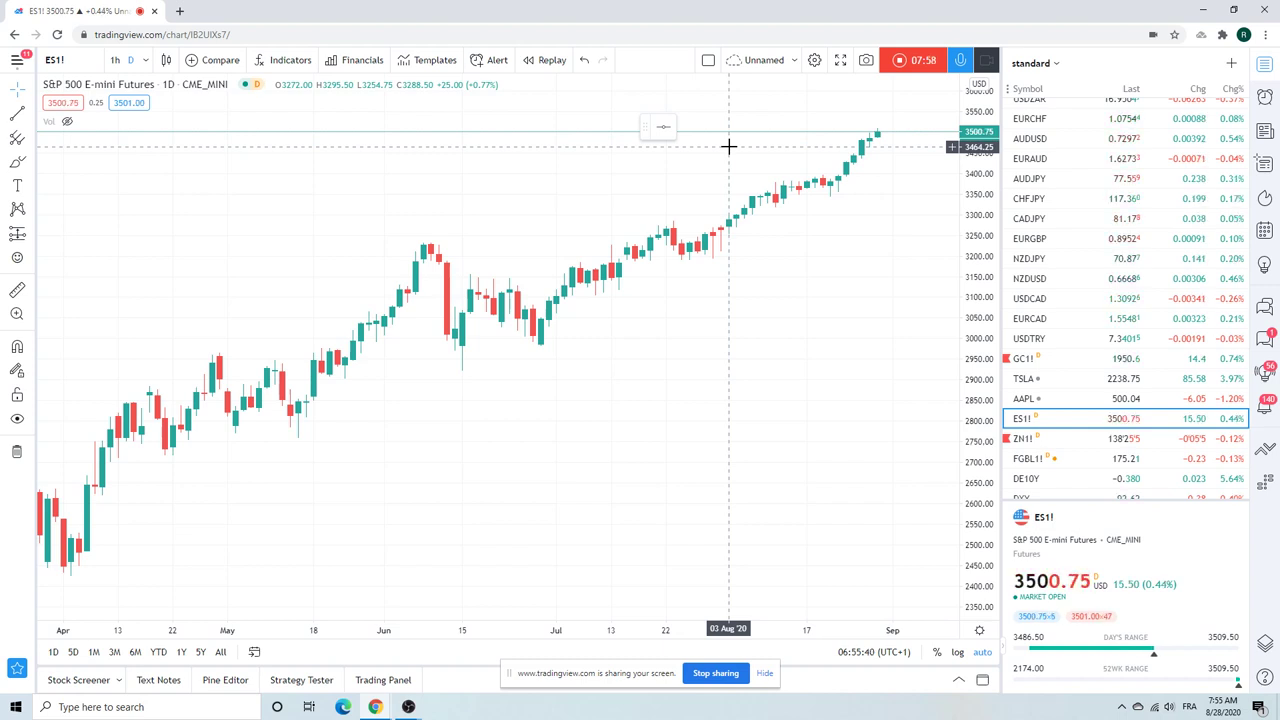
Step: Open the daily charts of Euro-BTP futures (FBTP1!) and Bitcoin CME futures (BTC1!) in turn to review them
scroll(1101, 258, "down", 2)
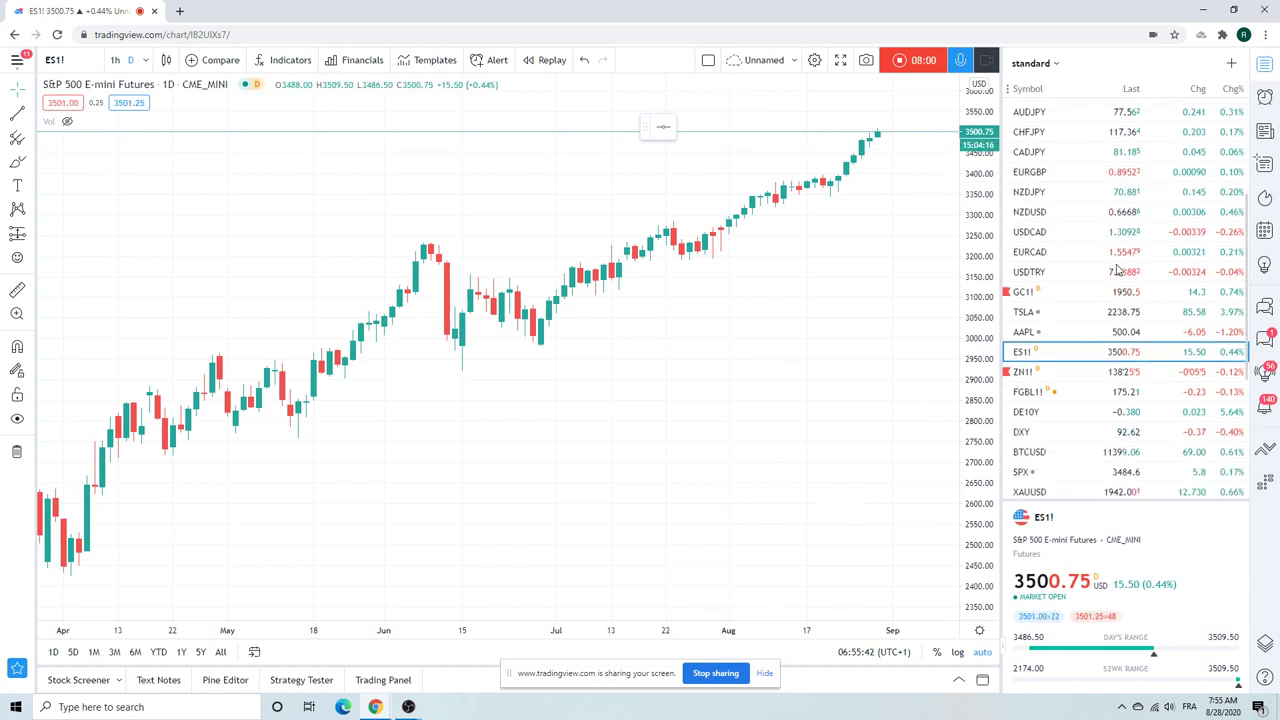
scroll(1101, 258, "down", 4)
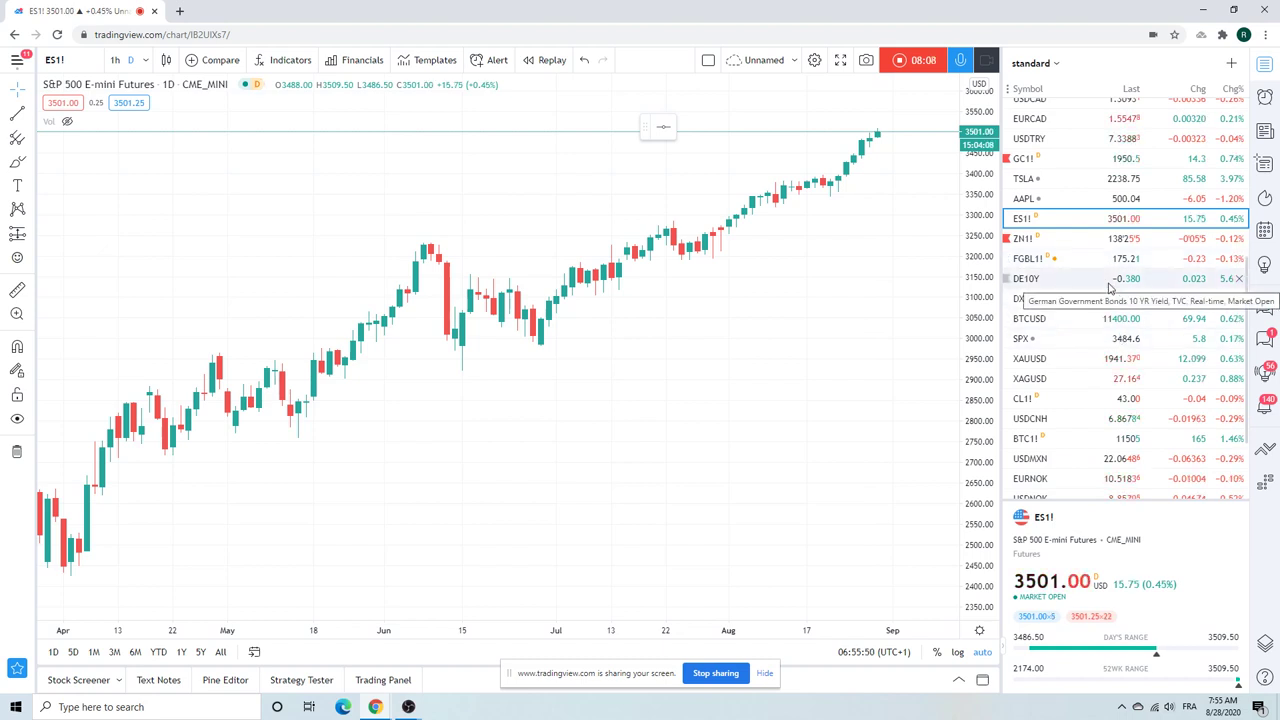
scroll(1110, 287, "down", 1)
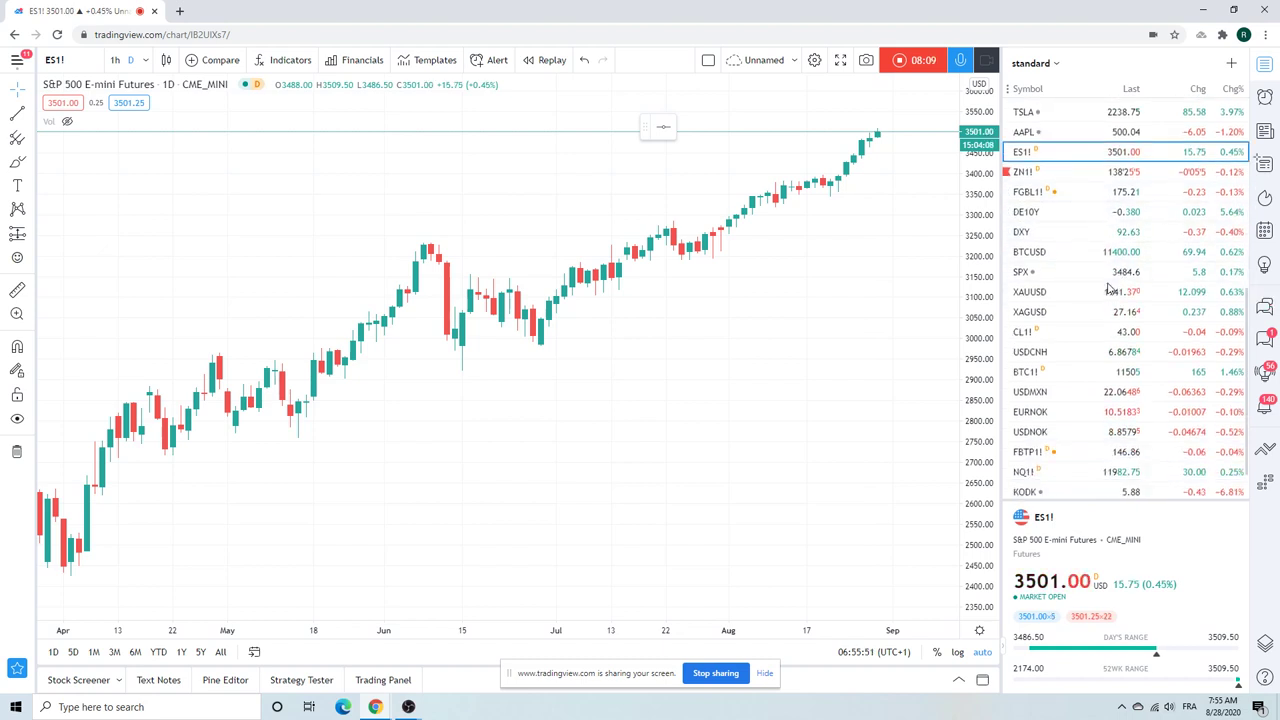
left_click(1052, 455)
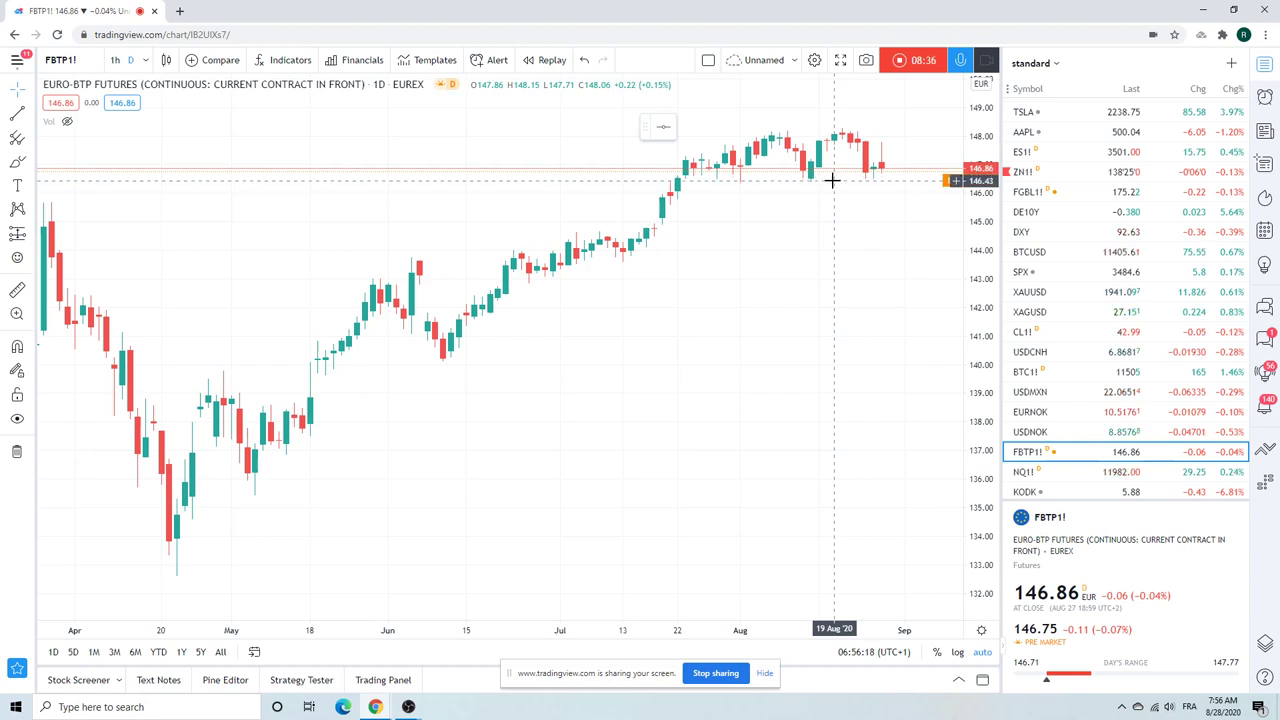
left_click(1045, 372)
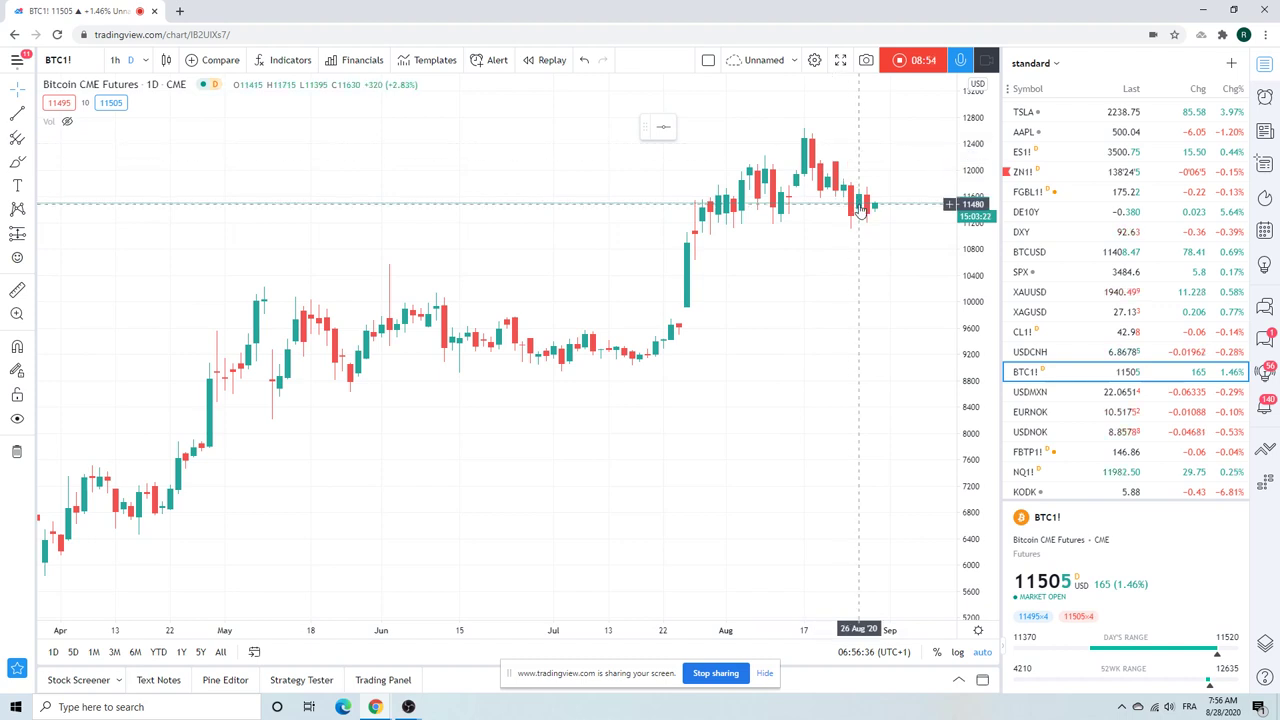
Step: Open the T-Bond futures (ZB1!) daily chart from the watchlist and examine its price action back to December 2019
scroll(1093, 272, "down", 1)
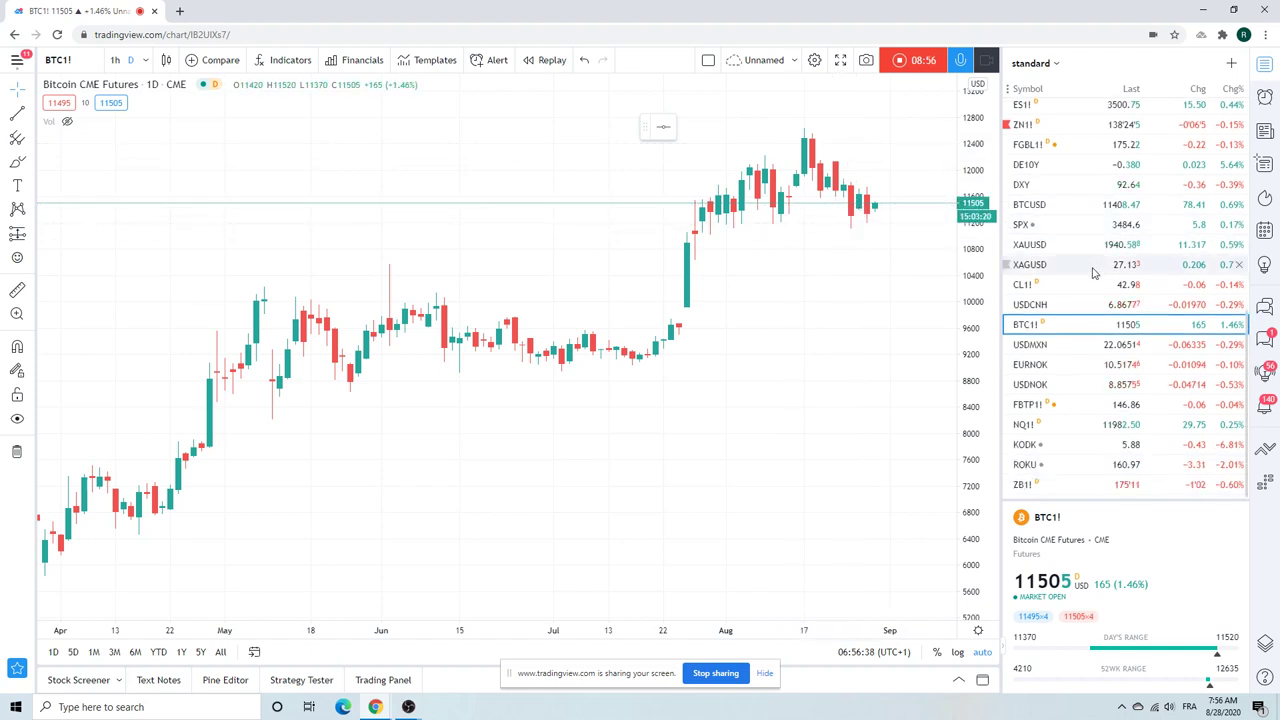
scroll(1093, 272, "up", 1)
scroll(1093, 278, "down", 1)
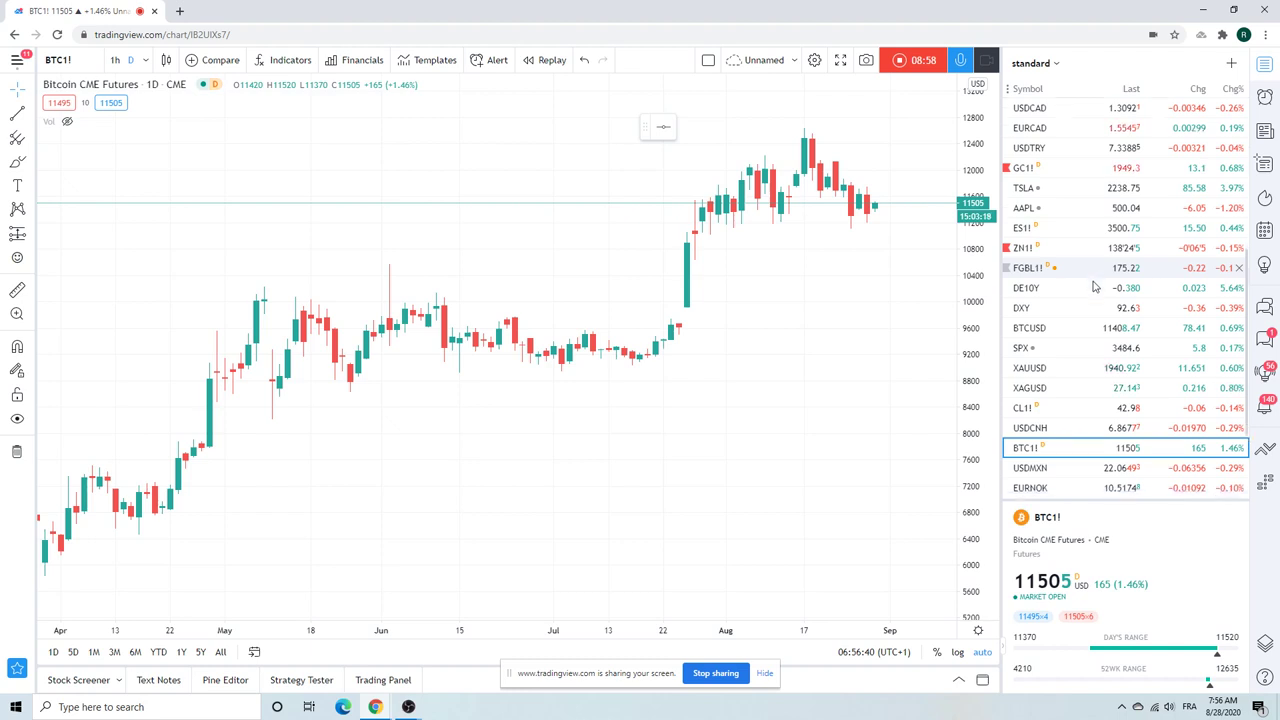
scroll(1100, 300, "up", 8)
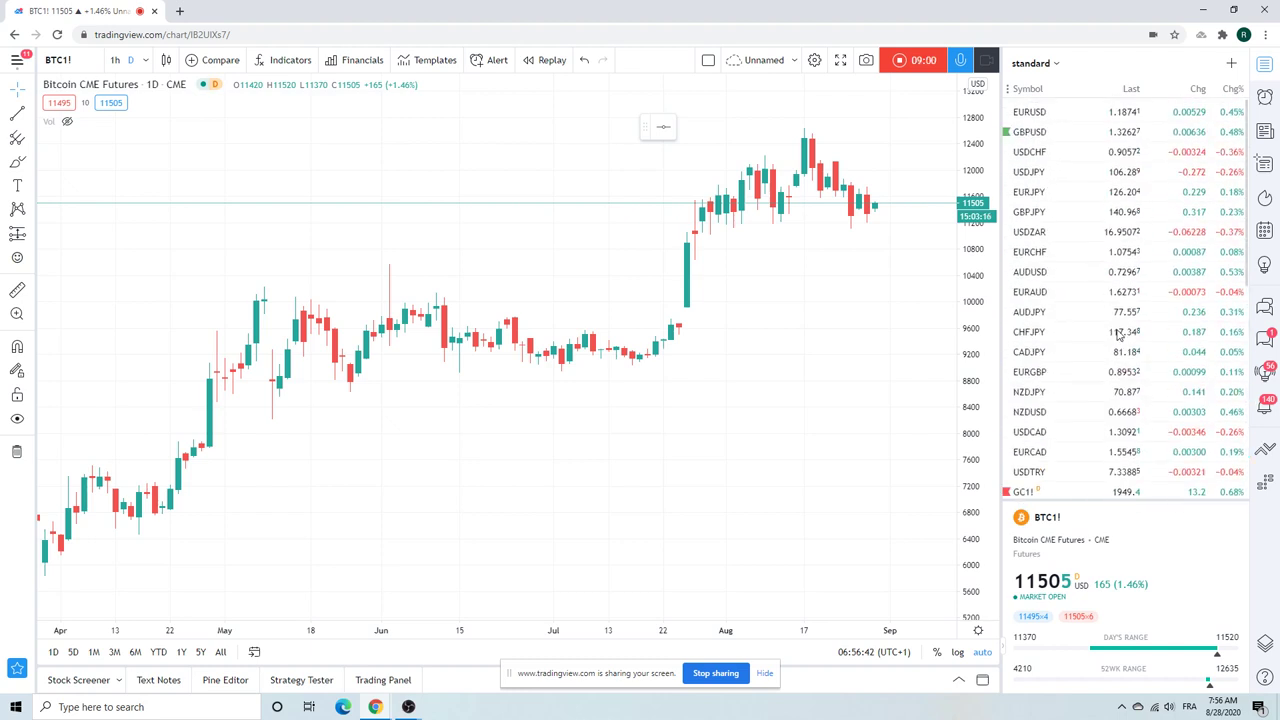
scroll(1100, 240, "down", 8)
scroll(1100, 320, "down", 2)
left_click(1022, 486)
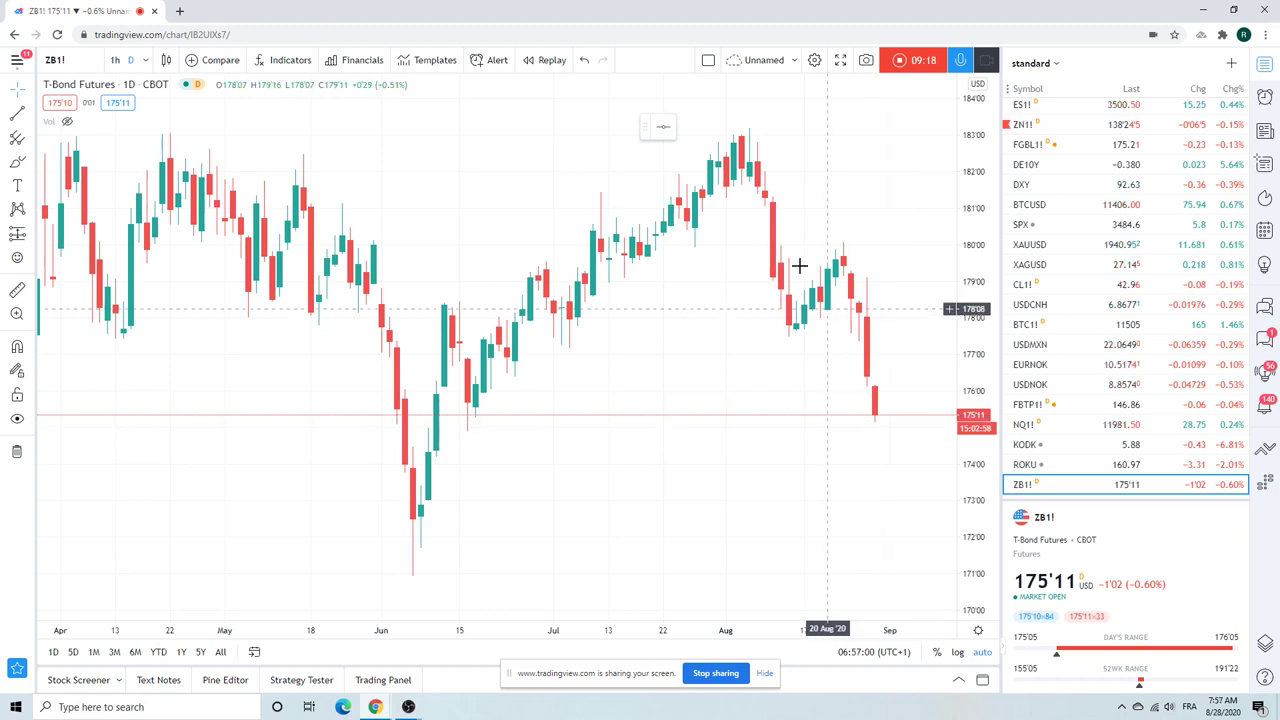
scroll(794, 264, "down", 3)
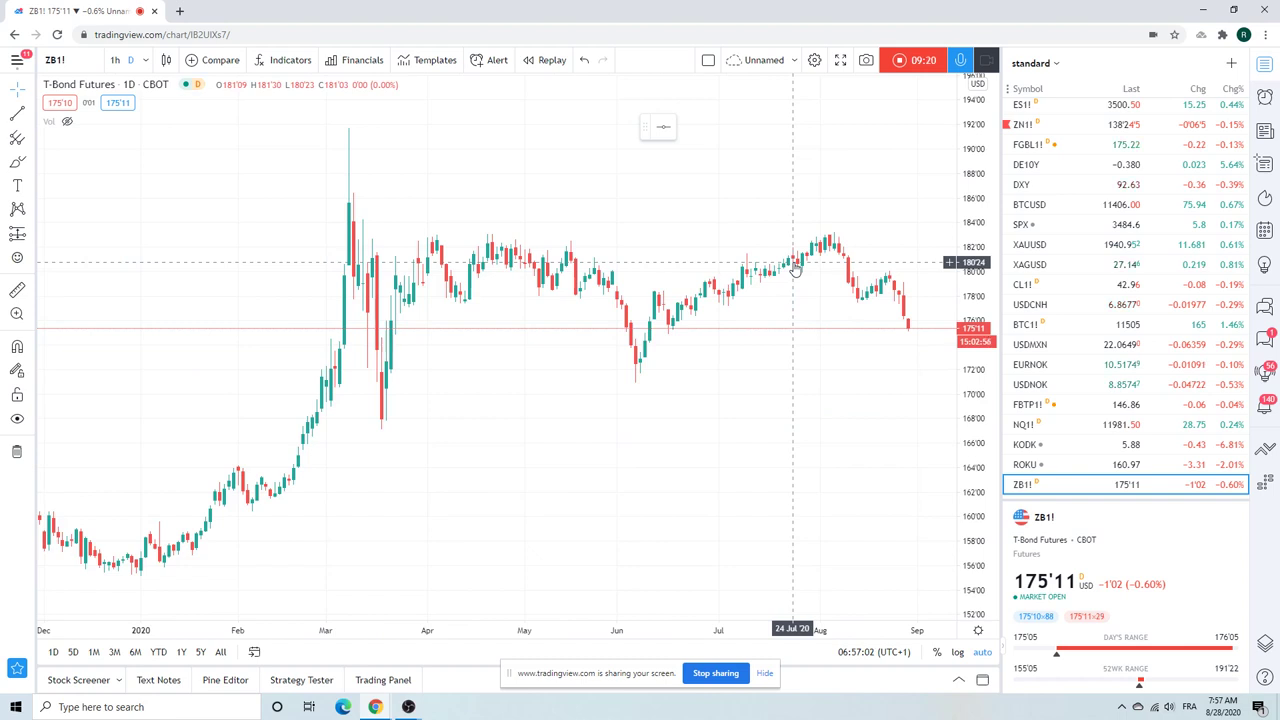
scroll(1098, 310, "down", 10)
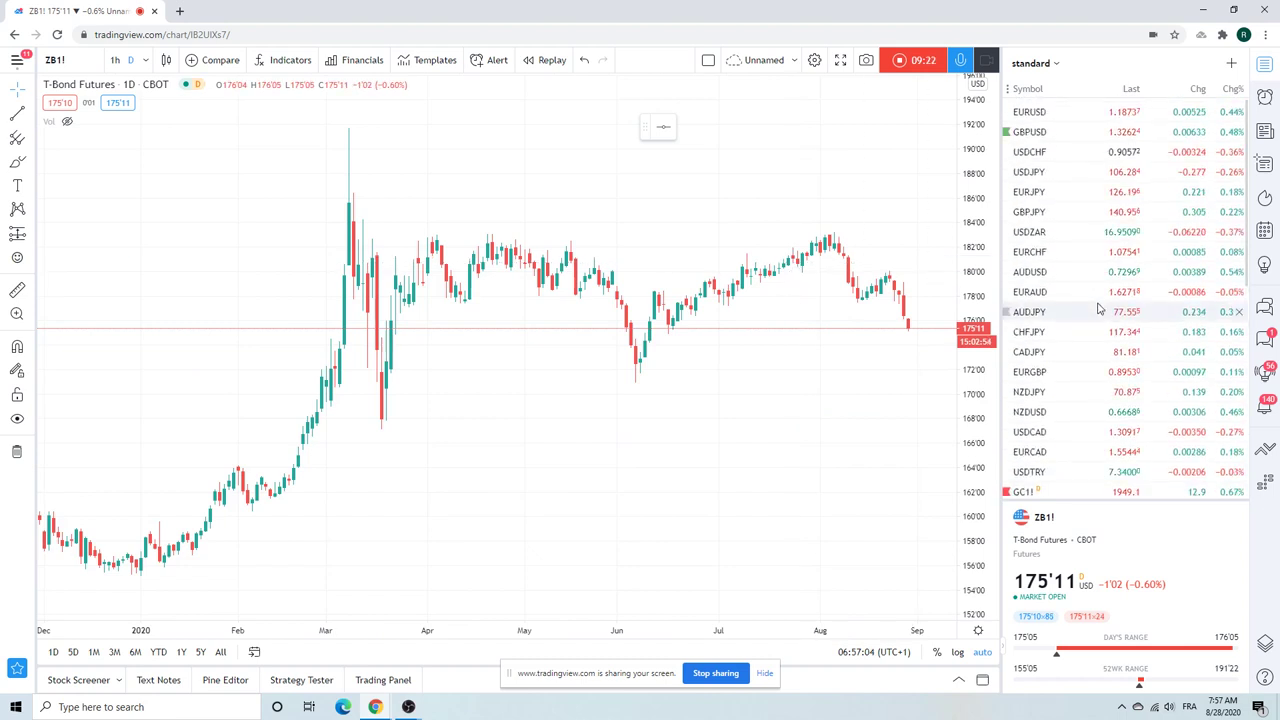